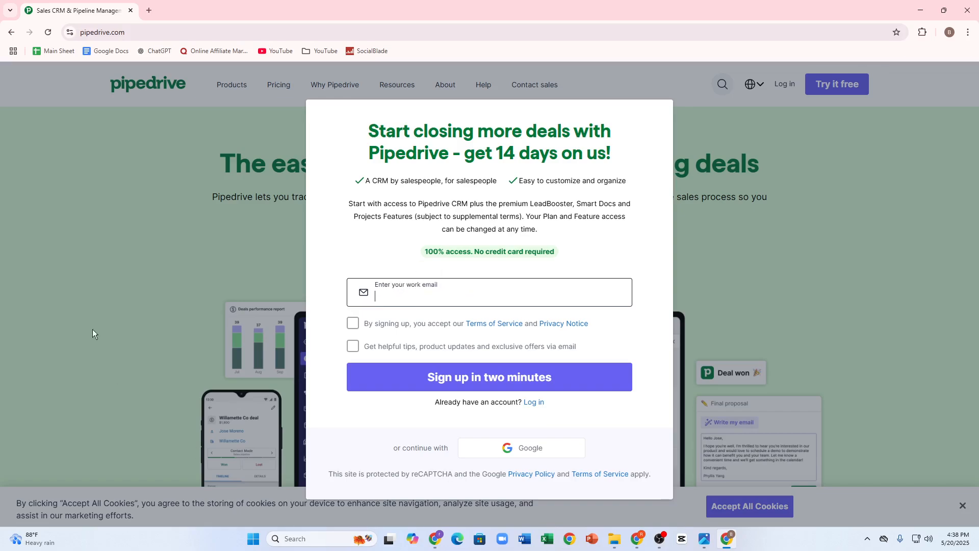
Step: Accept the Terms of Service and opt in to helpful tips and offers on the 14-day trial sign-up form
{"action": "left_click_drag", "start_coordinate": [426, 292], "coordinate": [424, 305]}
{"action": "left_click", "coordinate": [424, 304]}
{"action": "left_click", "coordinate": [356, 325]}
{"action": "left_click", "coordinate": [352, 347]}
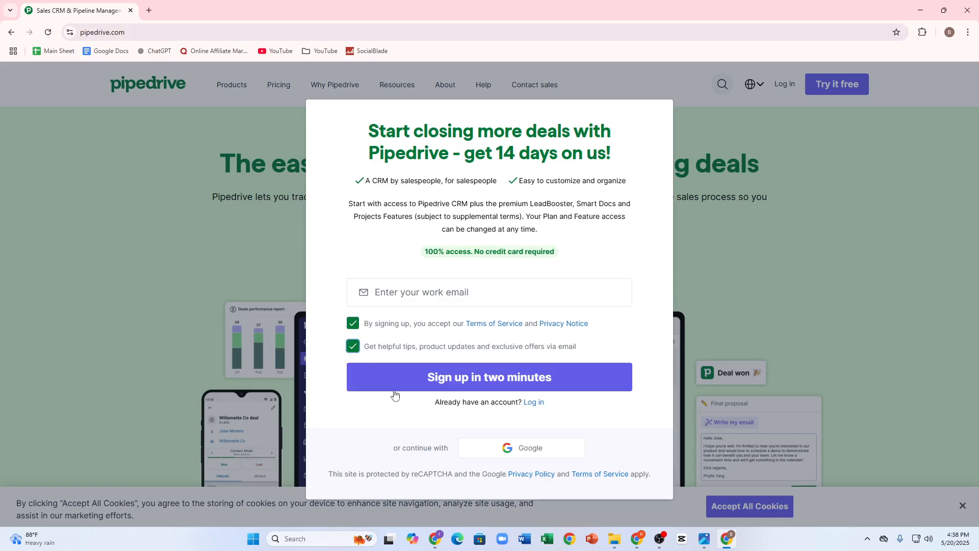
Step: Open Gmail in a new browser tab and copy the account's email address from the Google profile details
{"action": "left_click", "coordinate": [947, 33]}
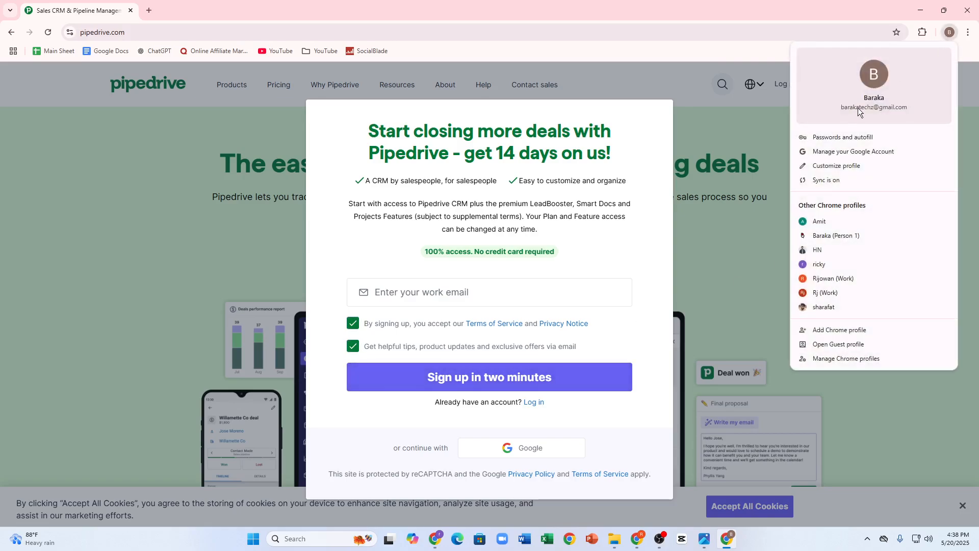
{"action": "left_click", "coordinate": [149, 10]}
{"action": "type", "text": "gm"}
{"action": "key", "text": "Return"}
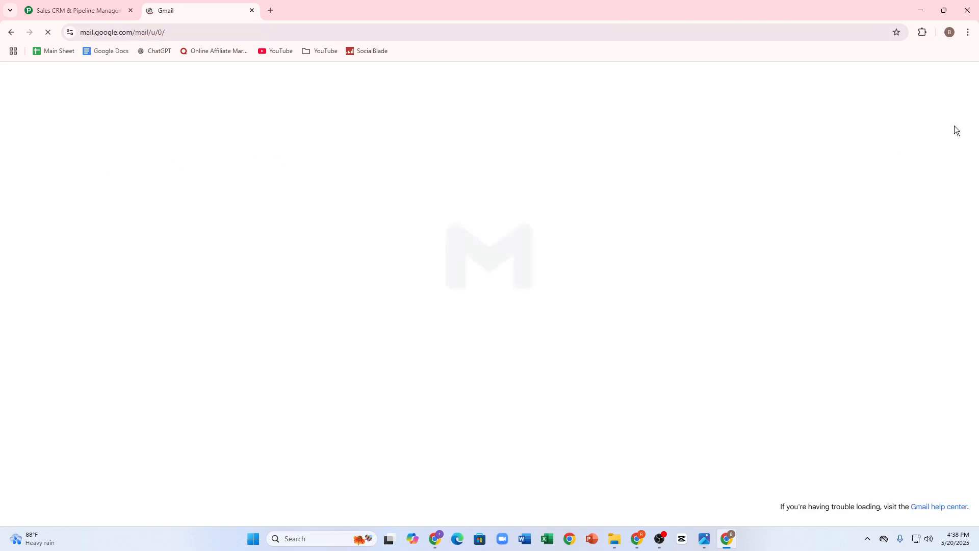
{"action": "left_click", "coordinate": [962, 78]}
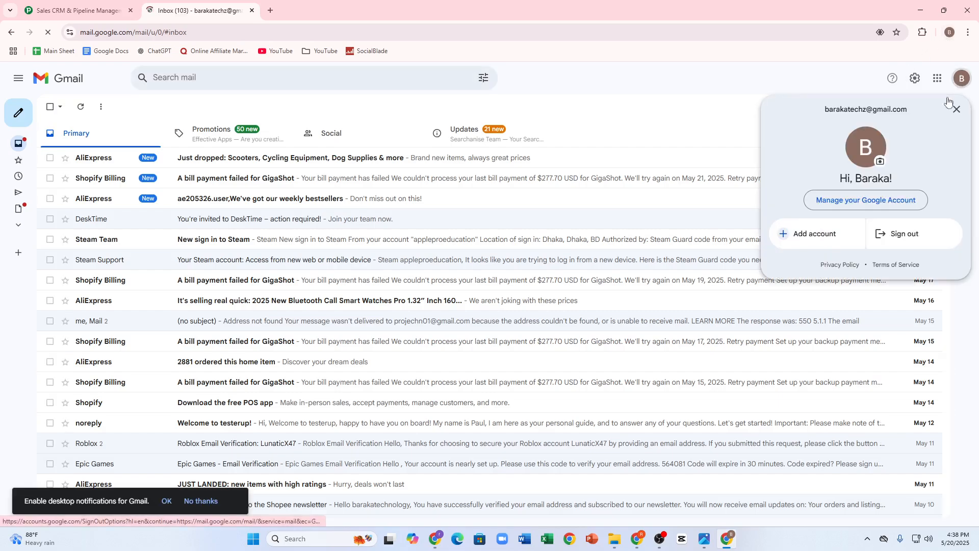
{"action": "triple_click", "coordinate": [848, 110]}
{"action": "key", "text": "ctrl+c"}
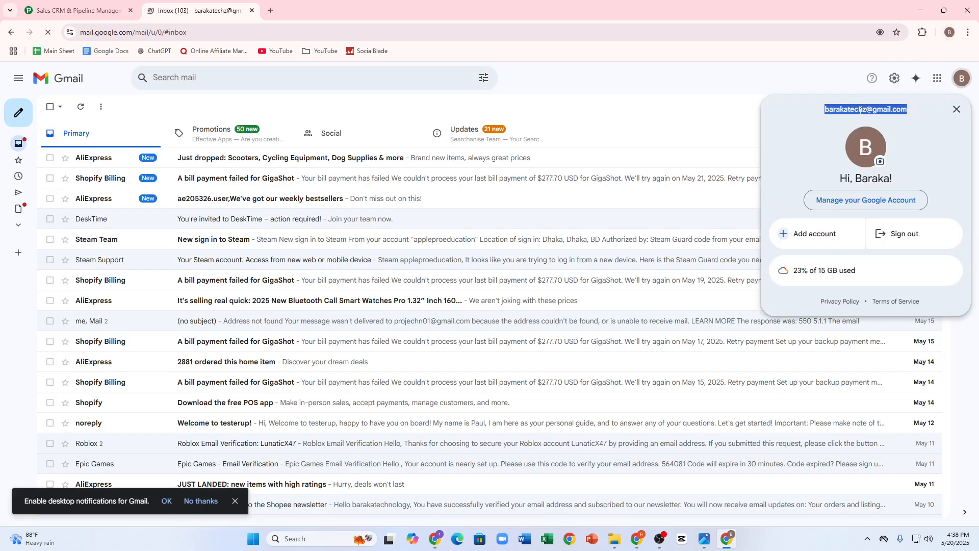
Step: Enter the copied email address as the work email on the Pipedrive form and submit the sign-up
{"action": "left_click", "coordinate": [77, 10]}
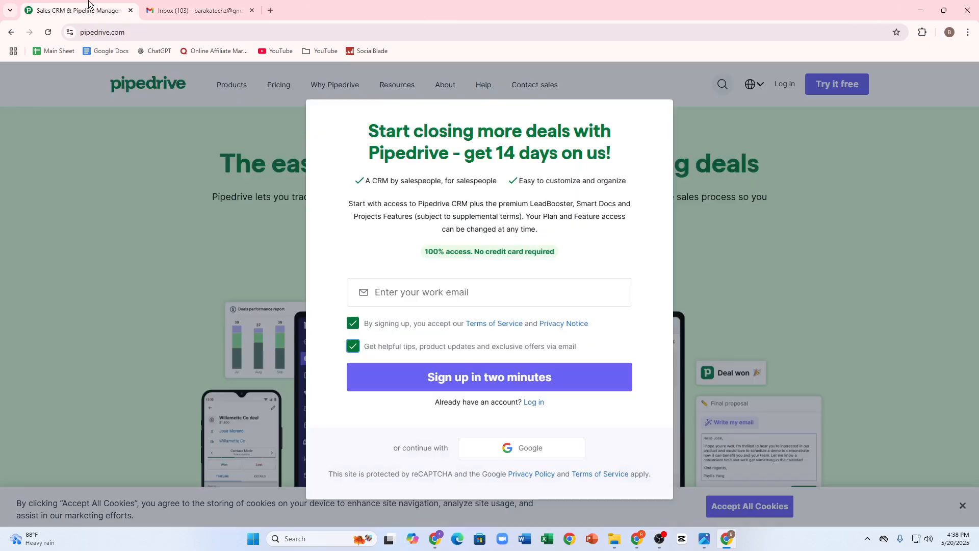
{"action": "left_click", "coordinate": [414, 296]}
{"action": "key", "text": "ctrl+v"}
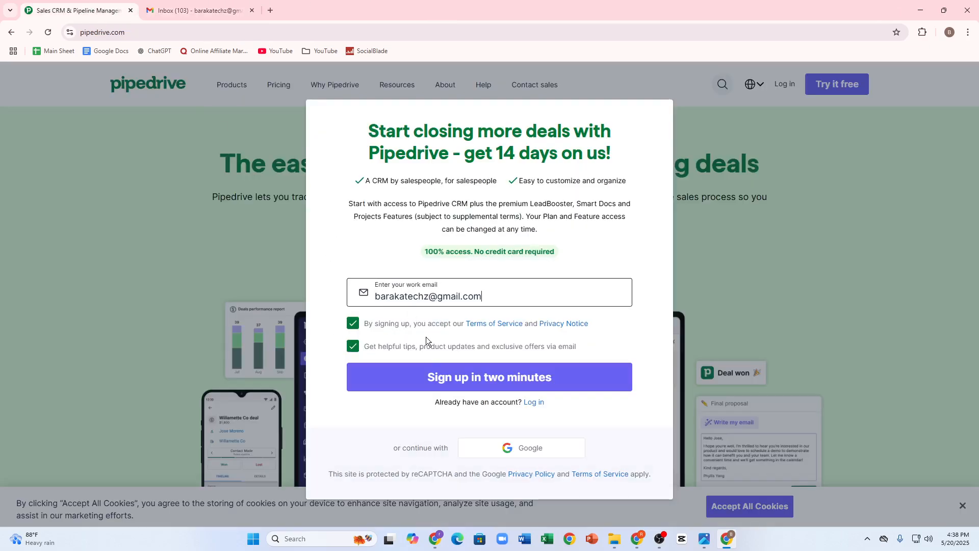
{"action": "left_click", "coordinate": [431, 389]}
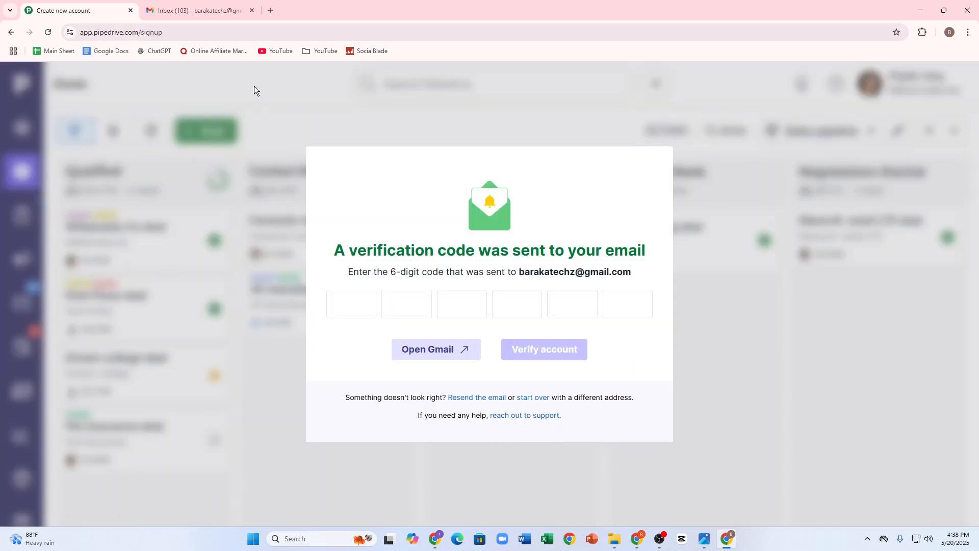
Step: Check Gmail's Updates, Primary and Spam messages for the Pipedrive verification email, and return to the sign-up page
{"action": "left_click", "coordinate": [195, 9]}
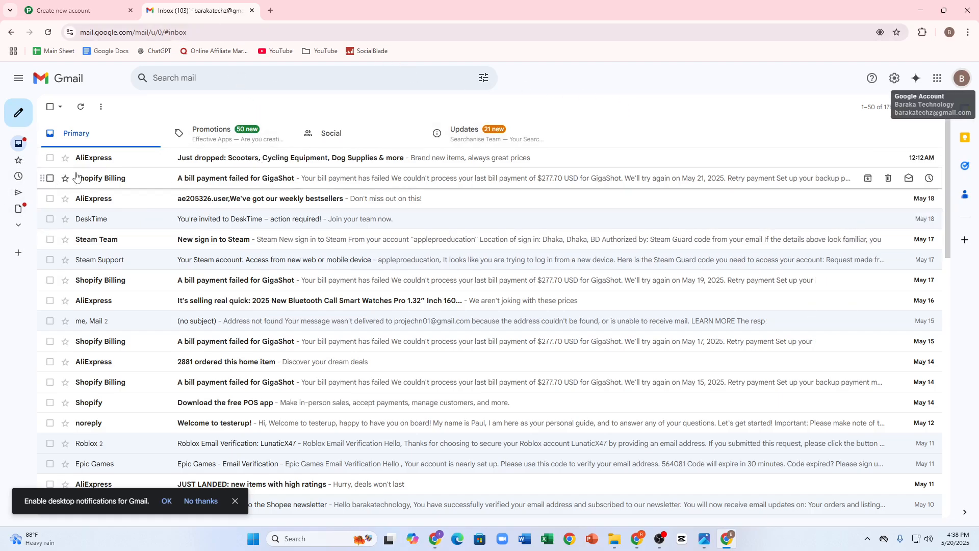
{"action": "right_click", "coordinate": [571, 102]}
{"action": "left_click", "coordinate": [451, 131]}
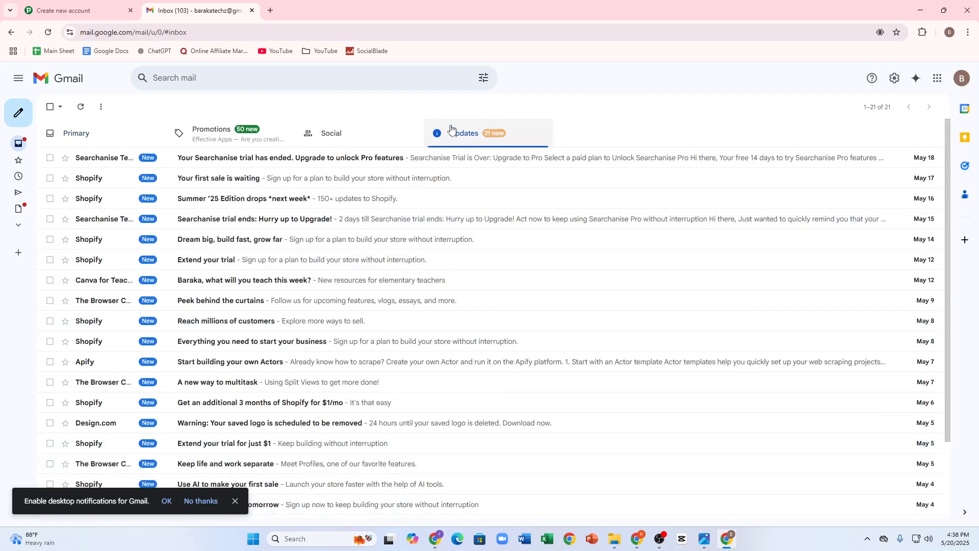
{"action": "left_click", "coordinate": [126, 142]}
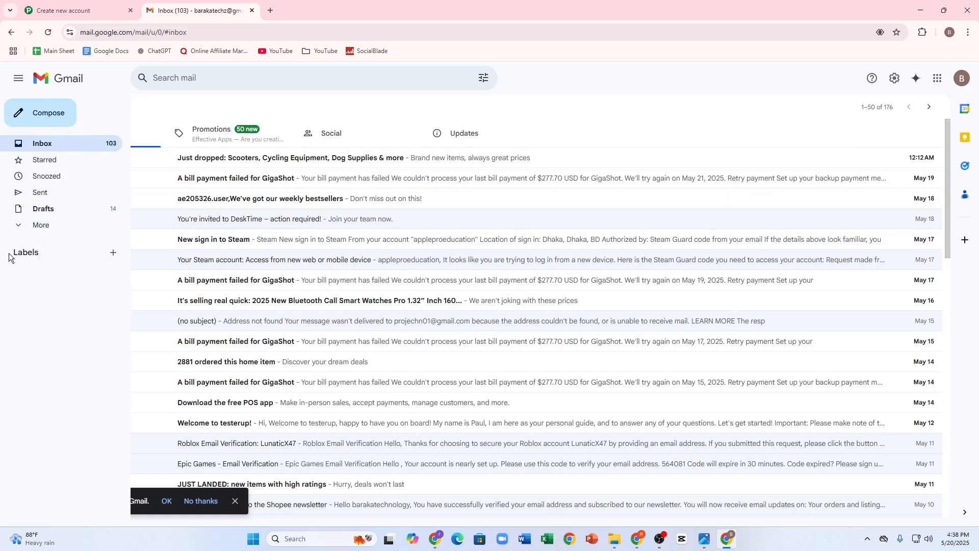
{"action": "left_click", "coordinate": [20, 227]}
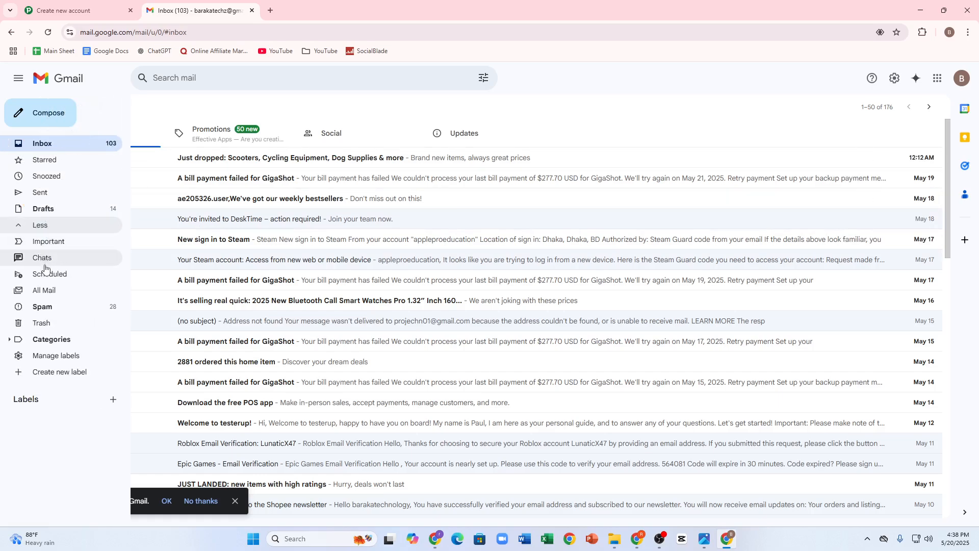
{"action": "left_click", "coordinate": [48, 308]}
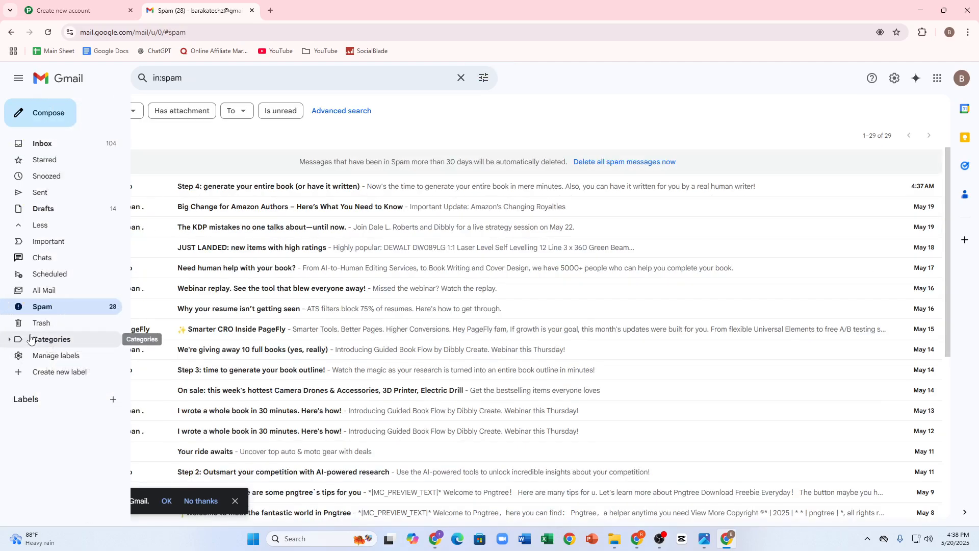
{"action": "left_click", "coordinate": [76, 11]}
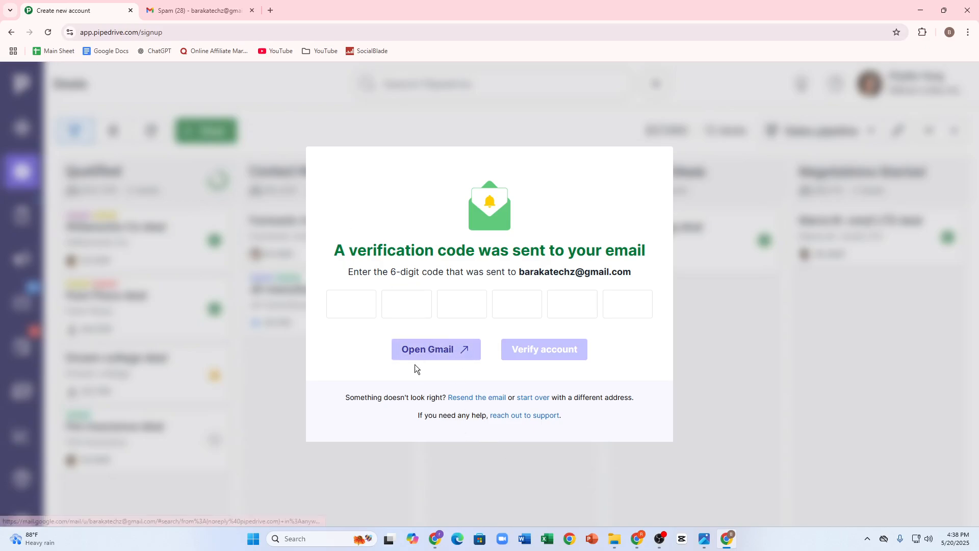
Step: Reopen the Pipedrive home page from the search results and sign up for the free trial with the Google account
{"action": "left_click", "coordinate": [11, 33]}
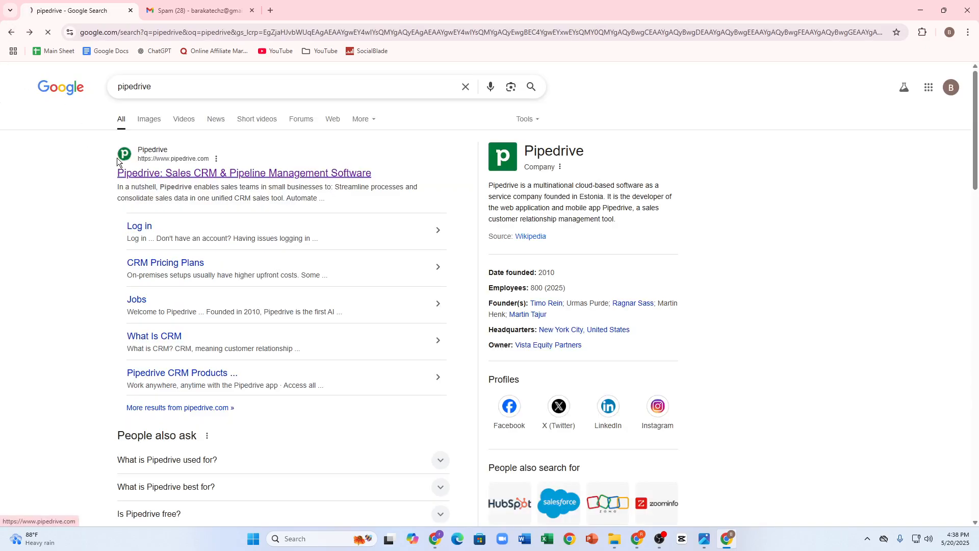
{"action": "left_click", "coordinate": [142, 174]}
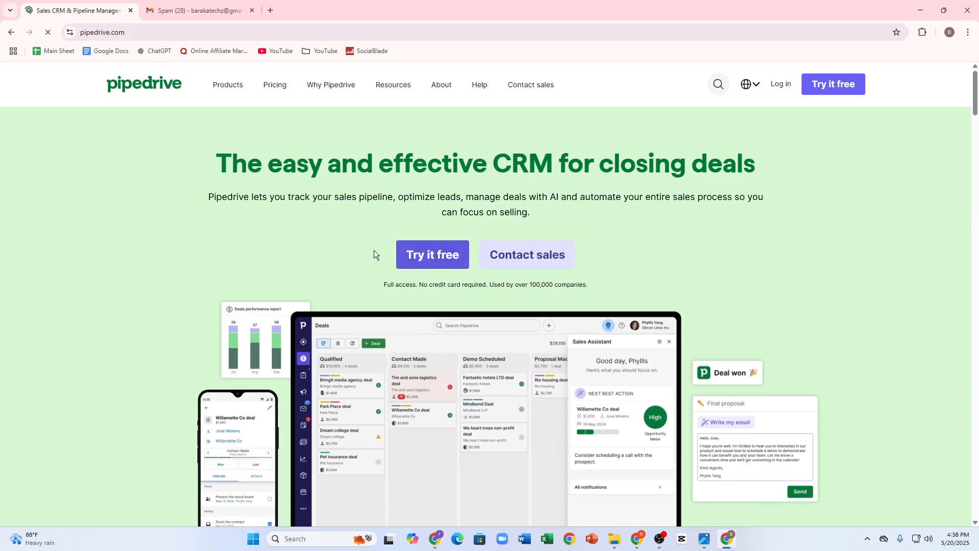
{"action": "left_click", "coordinate": [439, 259]}
{"action": "left_click", "coordinate": [510, 447]}
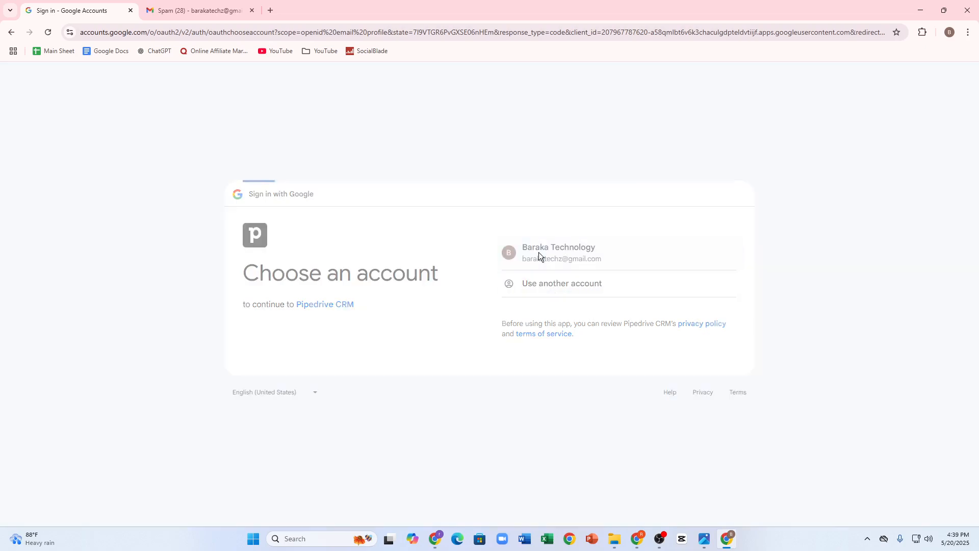
{"action": "left_click", "coordinate": [538, 252]}
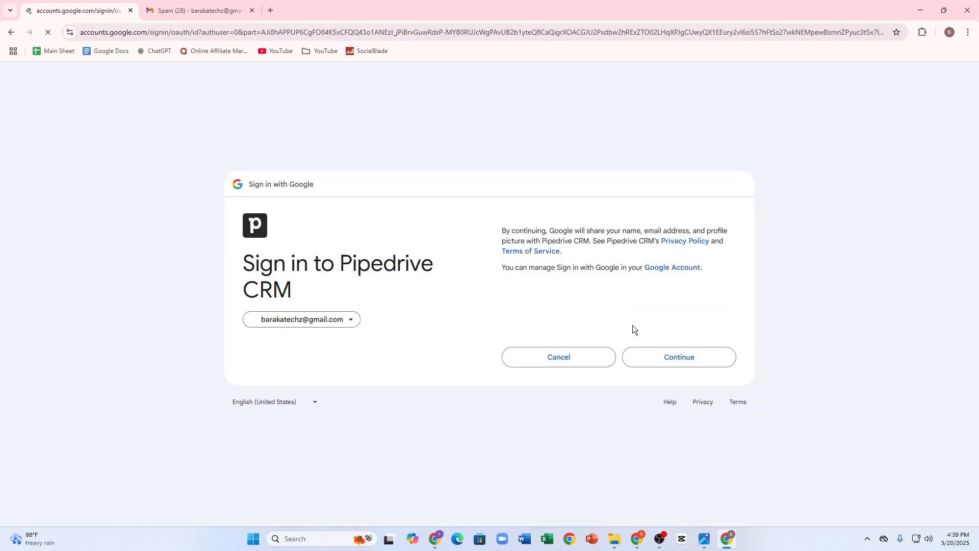
{"action": "left_click", "coordinate": [660, 356]}
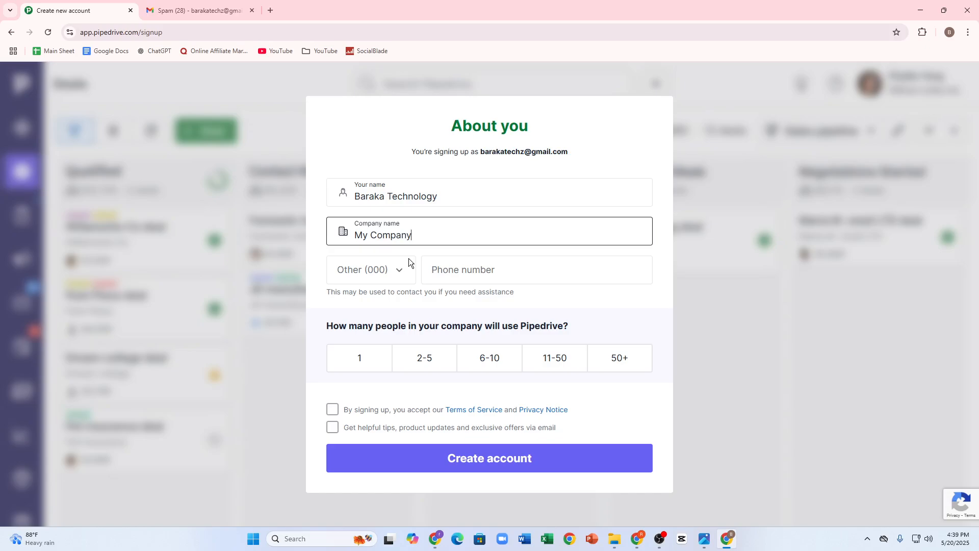
Step: Choose 2-5 Pipedrive users, accept the terms and the email tips, and submit the About you form
{"action": "left_click_drag", "start_coordinate": [332, 327], "coordinate": [424, 359]}
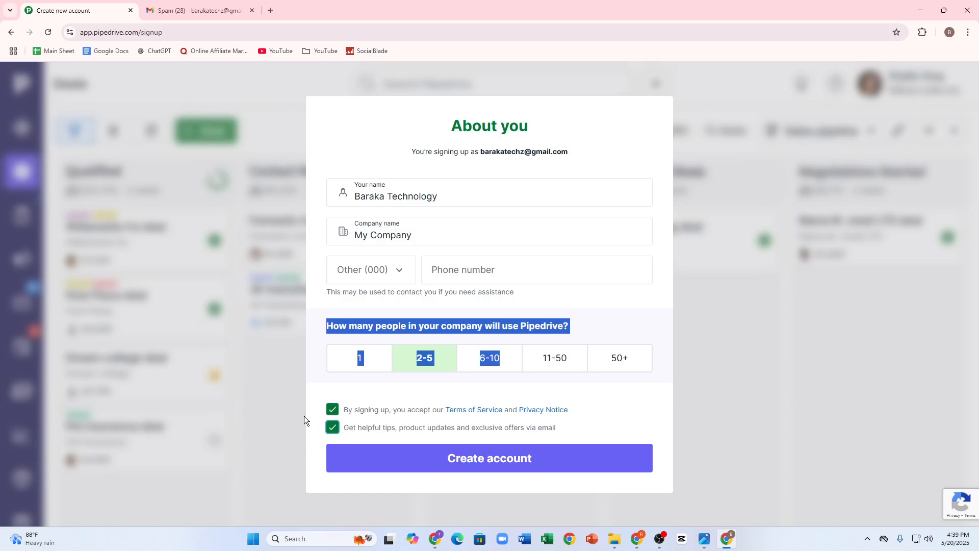
{"action": "left_click", "coordinate": [350, 450]}
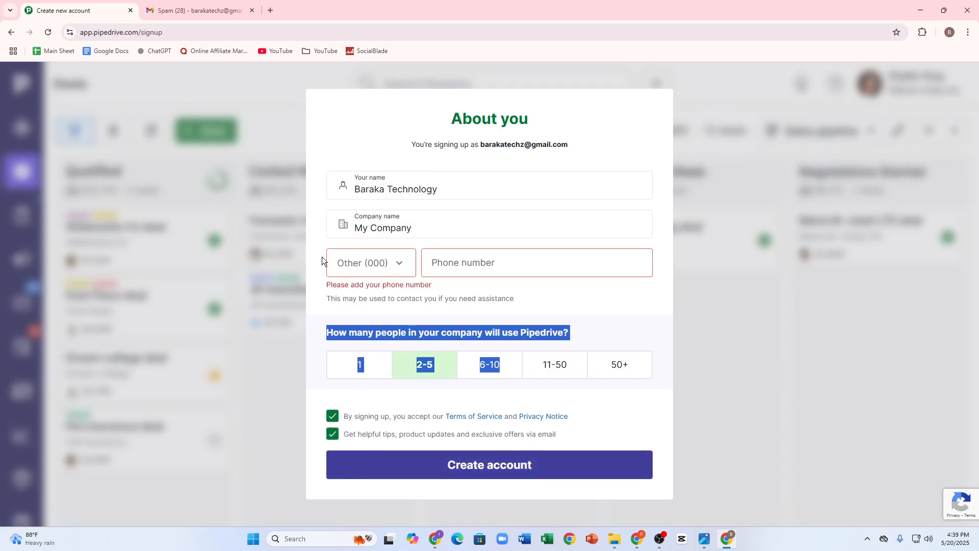
Step: Look through the country calling codes available for the phone number
{"action": "left_click", "coordinate": [352, 262]}
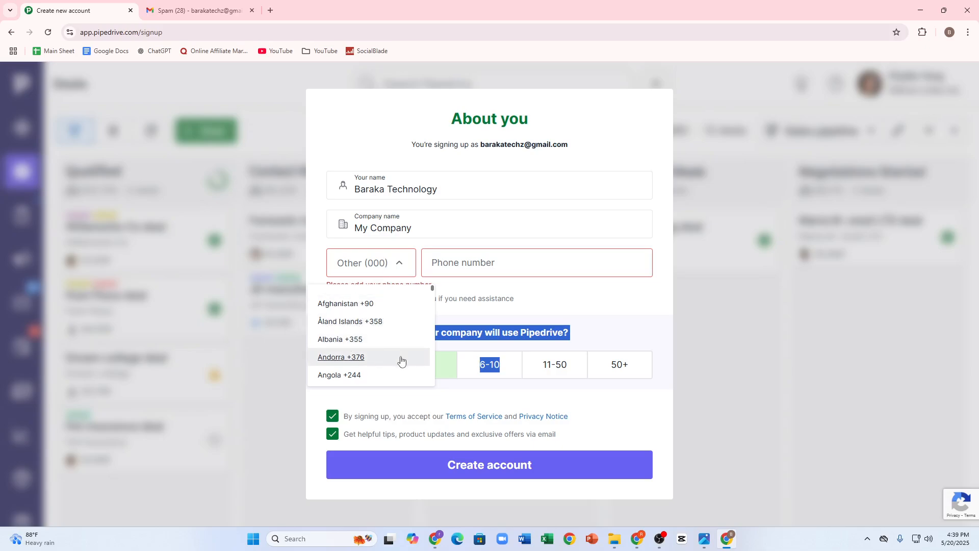
{"action": "scroll", "coordinate": [401, 360], "scroll_direction": "down", "scroll_amount": 8}
{"action": "scroll", "coordinate": [389, 368], "scroll_direction": "up", "scroll_amount": 6}
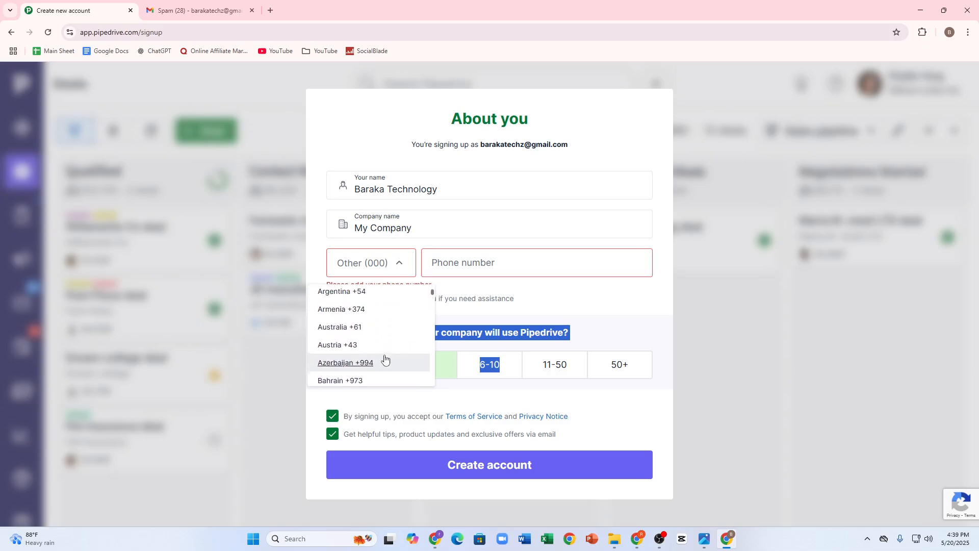
{"action": "scroll", "coordinate": [357, 347], "scroll_direction": "up", "scroll_amount": 2}
{"action": "scroll", "coordinate": [328, 350], "scroll_direction": "down", "scroll_amount": 3}
{"action": "scroll", "coordinate": [329, 345], "scroll_direction": "up", "scroll_amount": 3}
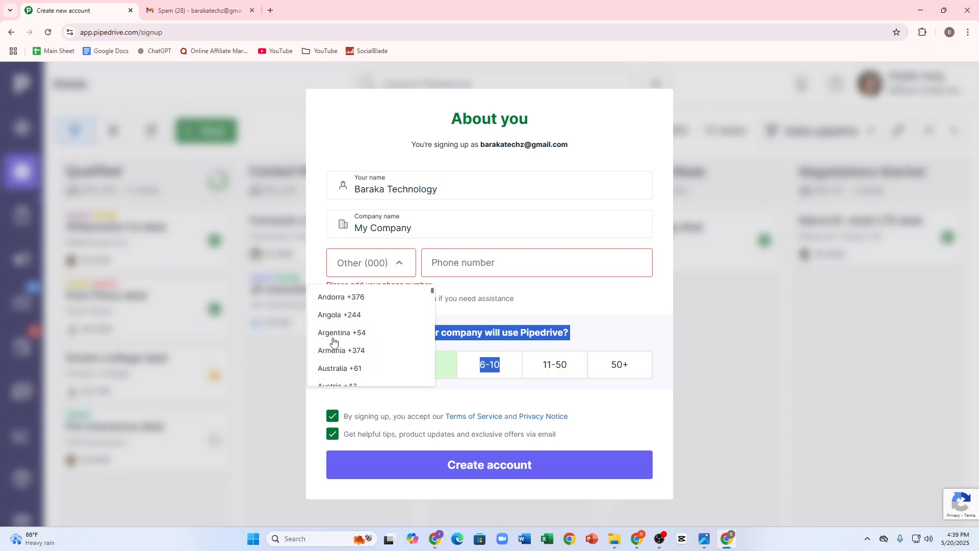
{"action": "scroll", "coordinate": [333, 341], "scroll_direction": "up", "scroll_amount": 2}
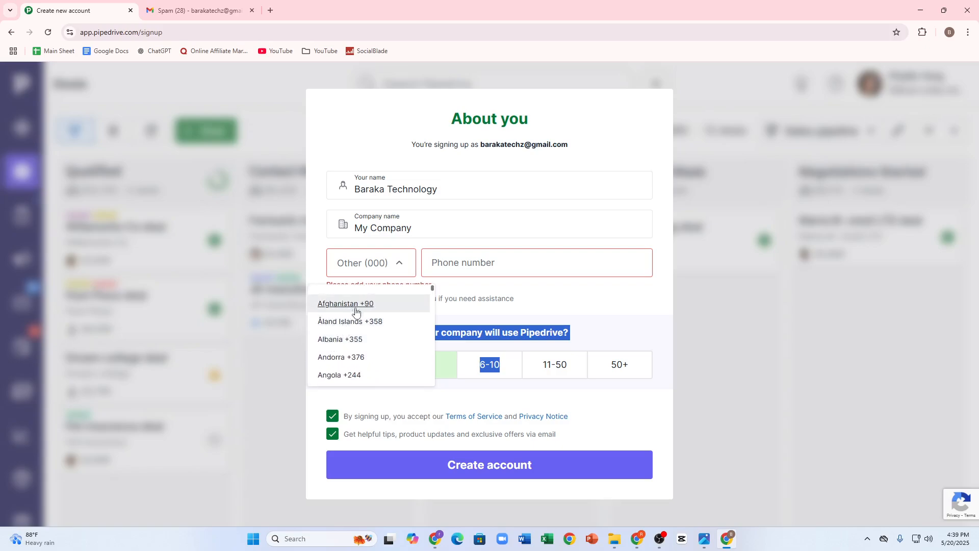
{"action": "scroll", "coordinate": [355, 321], "scroll_direction": "down", "scroll_amount": 6}
{"action": "scroll", "coordinate": [351, 336], "scroll_direction": "up", "scroll_amount": 4}
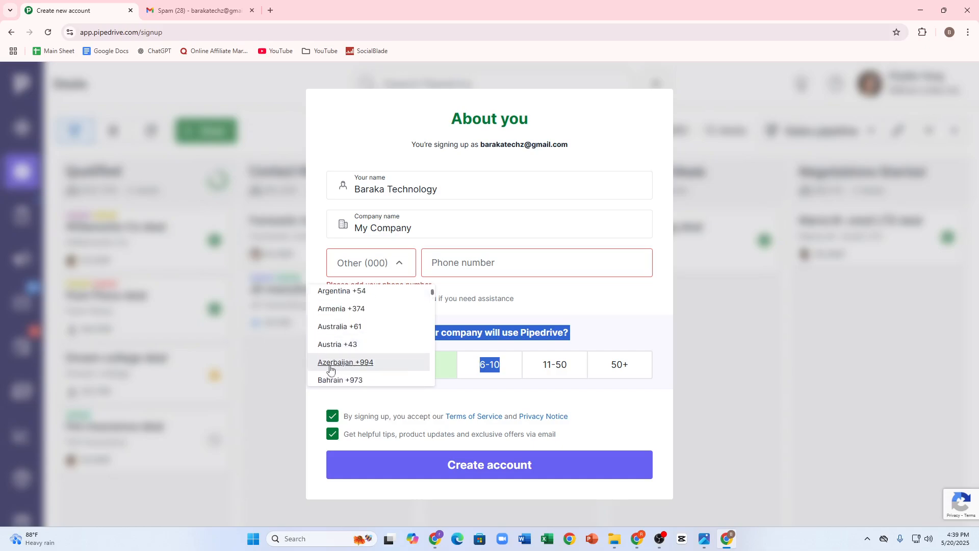
{"action": "scroll", "coordinate": [336, 363], "scroll_direction": "down", "scroll_amount": 5}
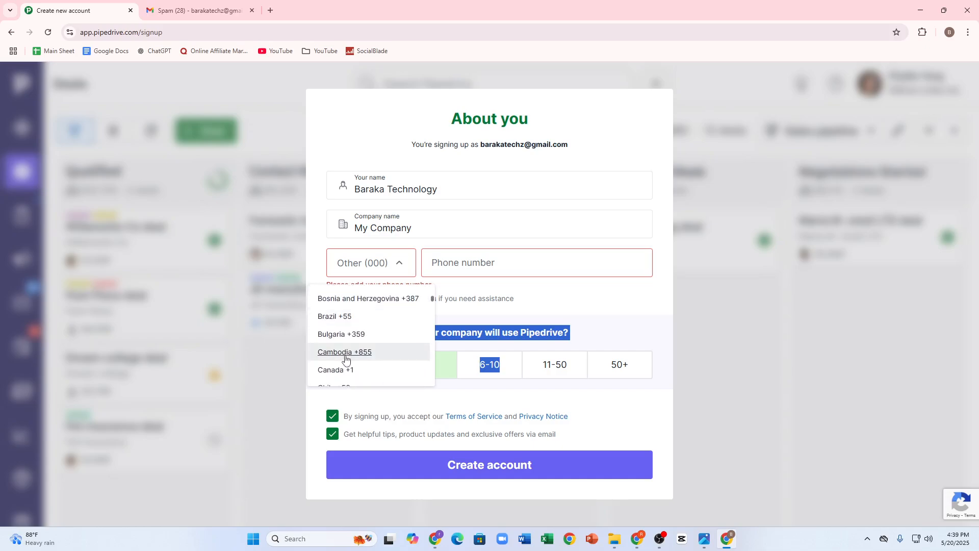
{"action": "scroll", "coordinate": [346, 359], "scroll_direction": "down", "scroll_amount": 2}
{"action": "scroll", "coordinate": [345, 356], "scroll_direction": "up", "scroll_amount": 2}
{"action": "scroll", "coordinate": [344, 355], "scroll_direction": "up", "scroll_amount": 3}
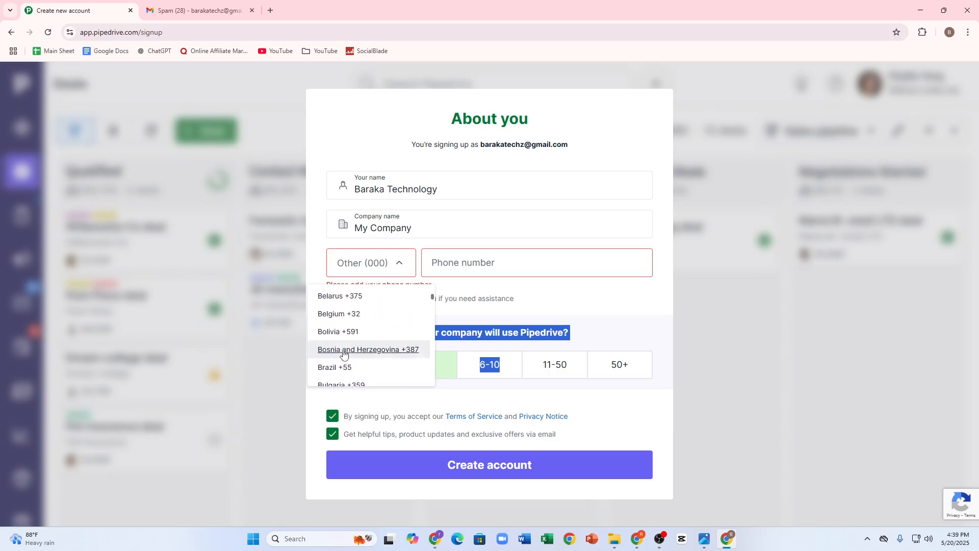
Step: Fill in the phone number and create the Pipedrive account
{"action": "left_click", "coordinate": [498, 266]}
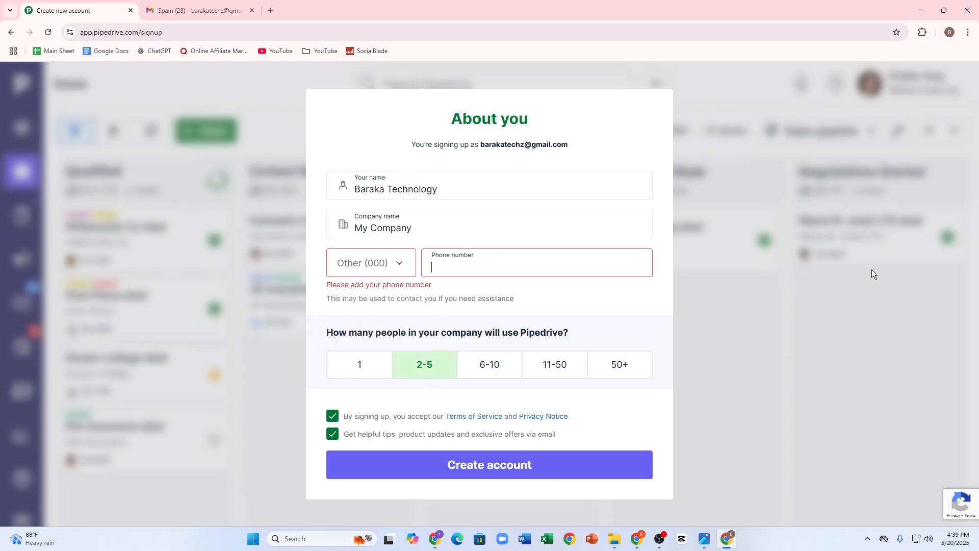
{"action": "left_click", "coordinate": [871, 273]}
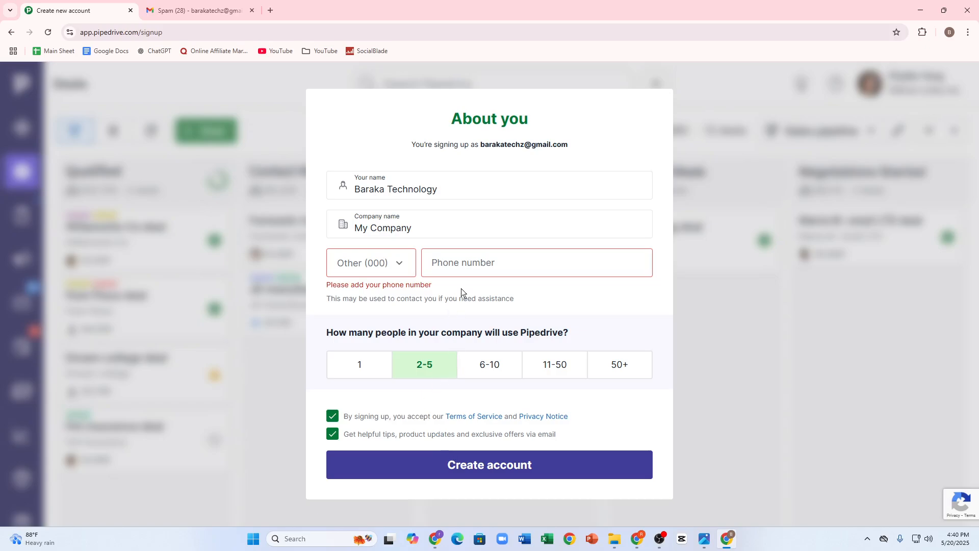
{"action": "left_click", "coordinate": [465, 266]}
{"action": "left_click", "coordinate": [500, 300]}
{"action": "left_click", "coordinate": [459, 462]}
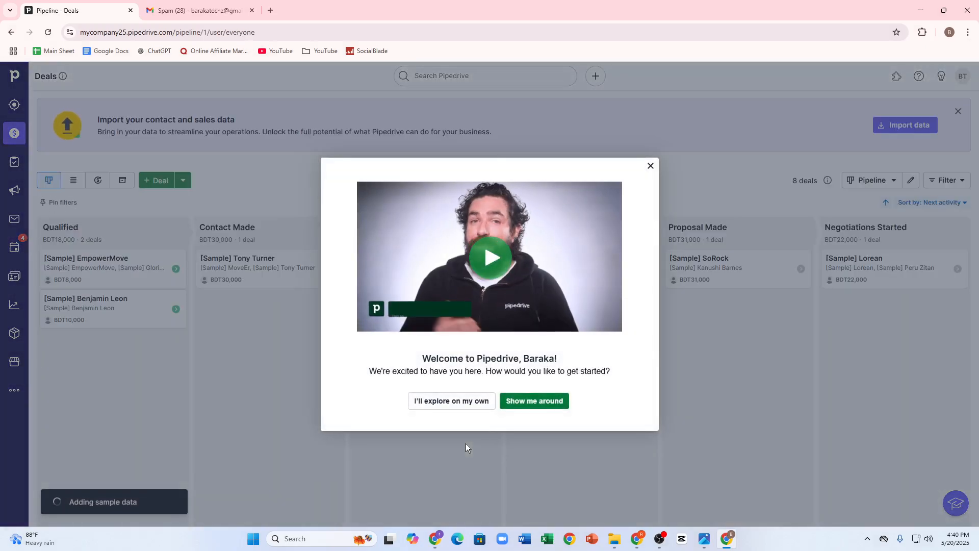
Step: Choose to explore Pipedrive without the guided tour and open the Leads Inbox
{"action": "left_click", "coordinate": [433, 404]}
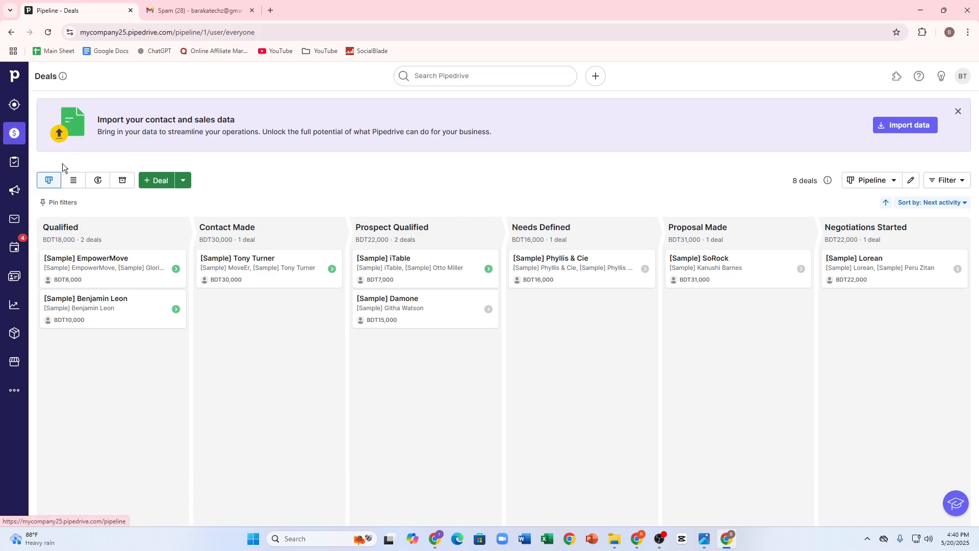
{"action": "left_click", "coordinate": [14, 105]}
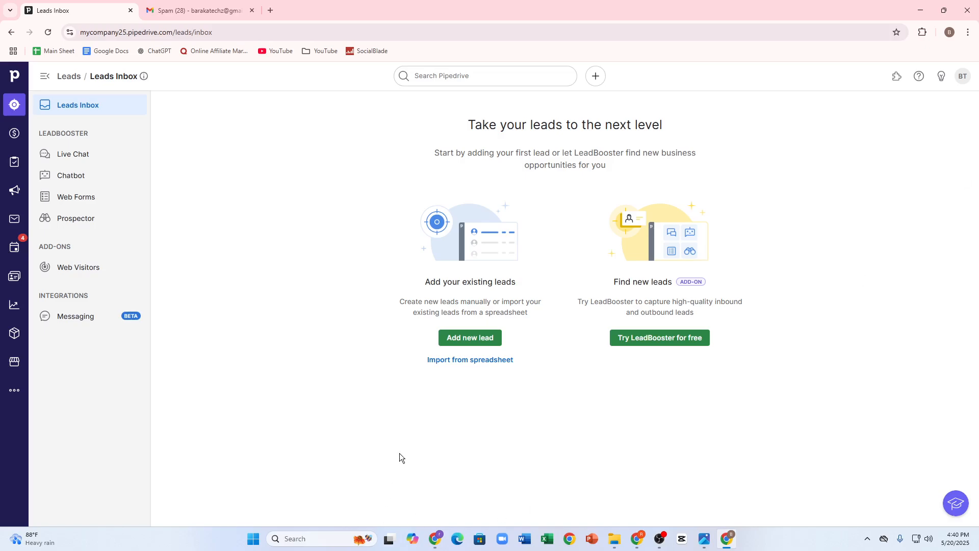
Step: Start a spreadsheet import from the Leads Inbox, dismissing the import introduction to reach the data type selection
{"action": "left_click", "coordinate": [454, 361]}
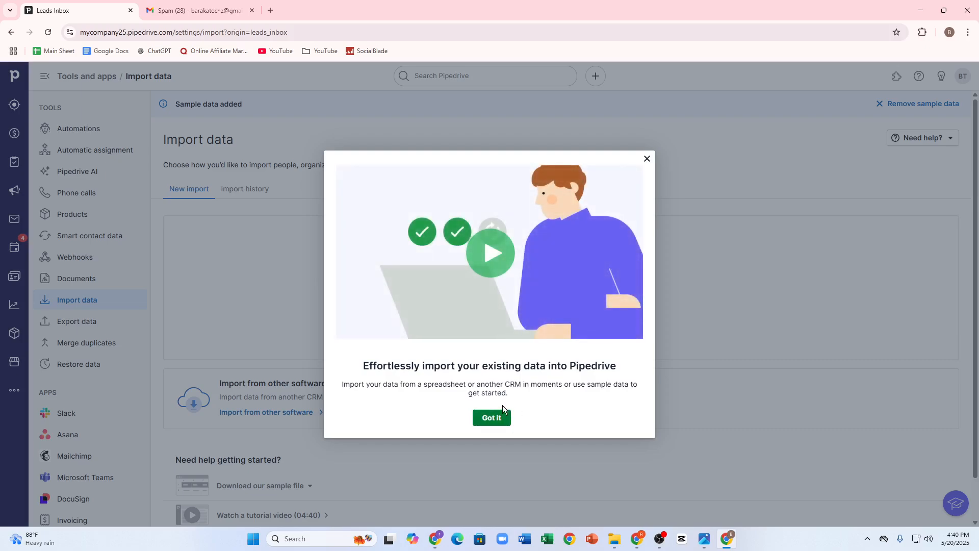
{"action": "left_click", "coordinate": [497, 417]}
{"action": "left_click", "coordinate": [547, 319]}
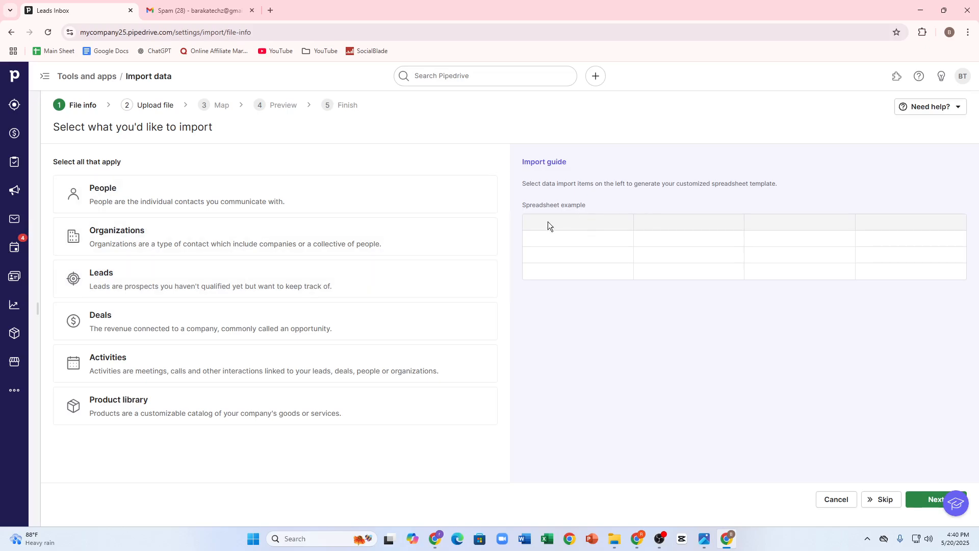
Step: Download the .xlsx import template for the People data type and return to the Leads Inbox
{"action": "left_click", "coordinate": [169, 210]}
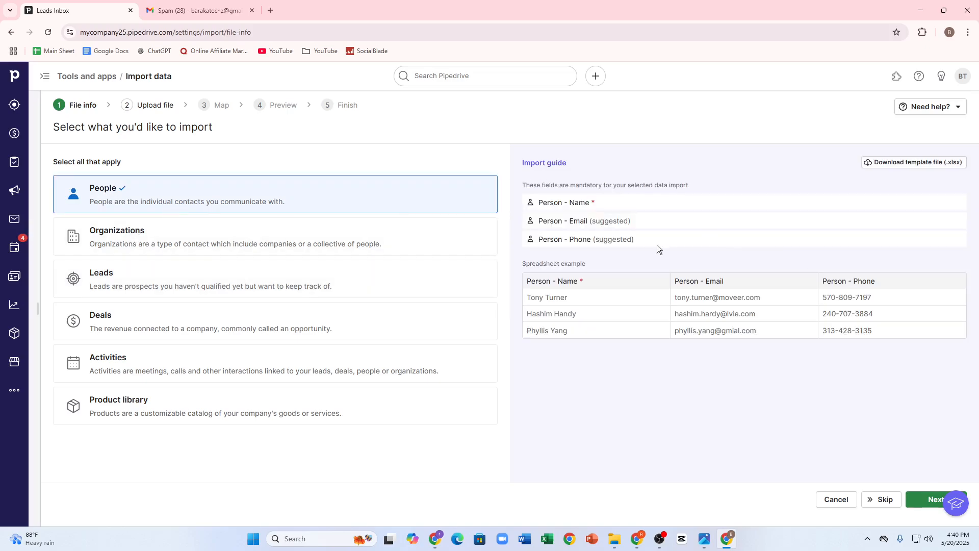
{"action": "left_click", "coordinate": [903, 168]}
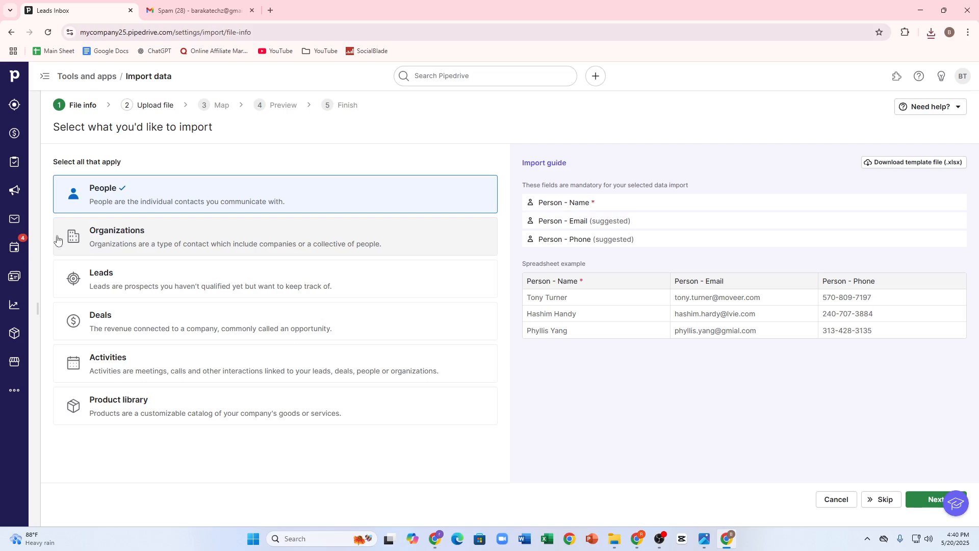
{"action": "left_click", "coordinate": [15, 105]}
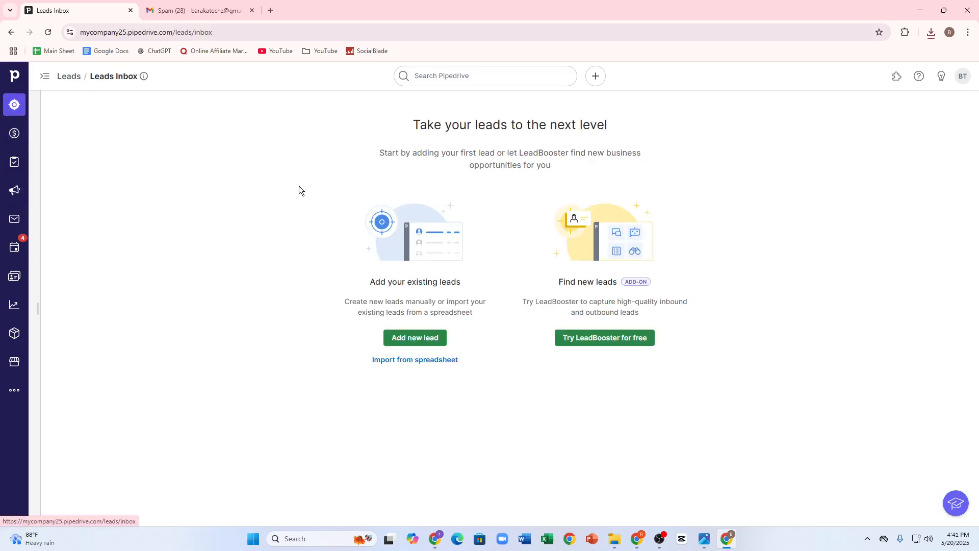
Step: Open the LeadBooster add-on offer from the Leads Inbox and activate its free trial
{"action": "left_click", "coordinate": [602, 339]}
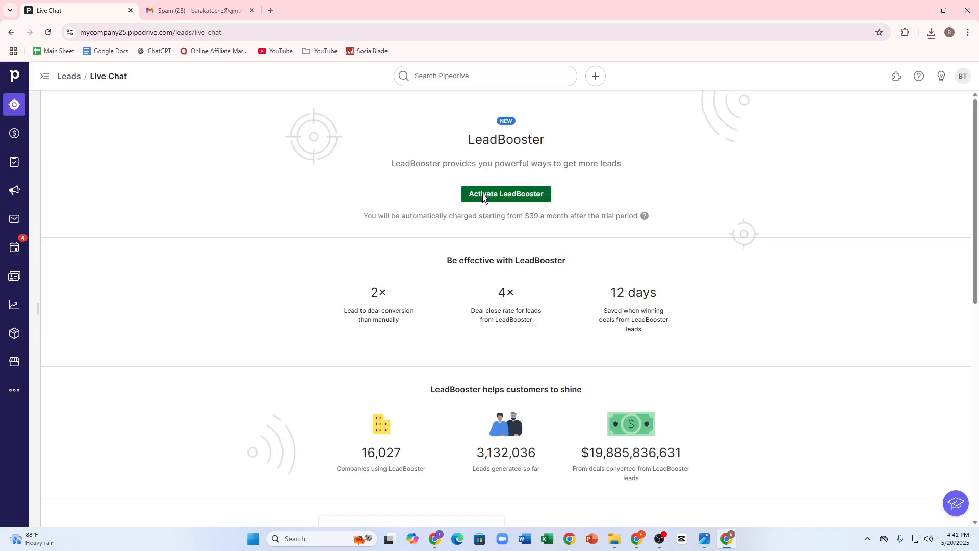
{"action": "left_click", "coordinate": [483, 194]}
{"action": "left_click", "coordinate": [591, 262]}
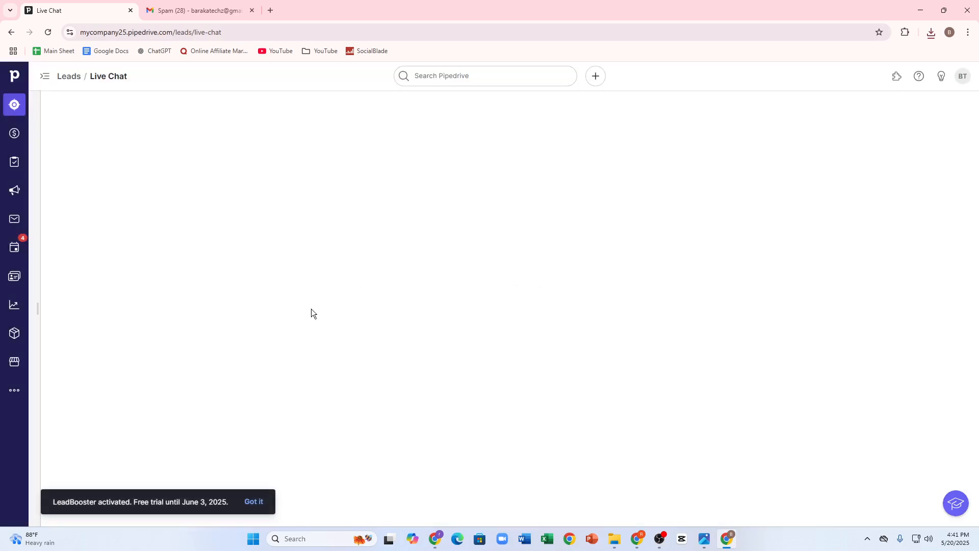
{"action": "left_click_drag", "start_coordinate": [75, 509], "coordinate": [214, 499]}
{"action": "left_click", "coordinate": [248, 237]}
{"action": "left_click", "coordinate": [419, 83]}
{"action": "left_click", "coordinate": [338, 181]}
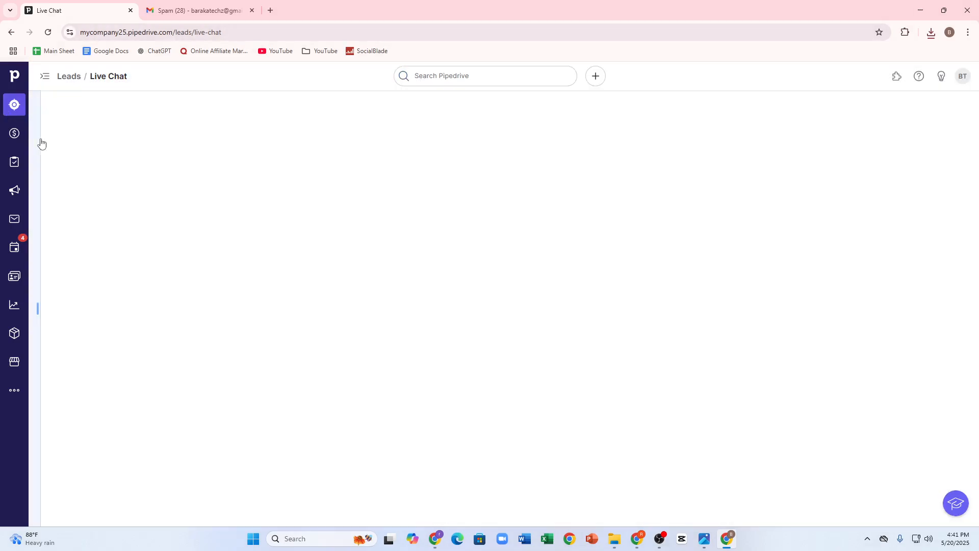
Step: Start a new deal in the Deals pipeline, filling in the contact person's name and the organization gfhgghg
{"action": "left_click", "coordinate": [14, 133]}
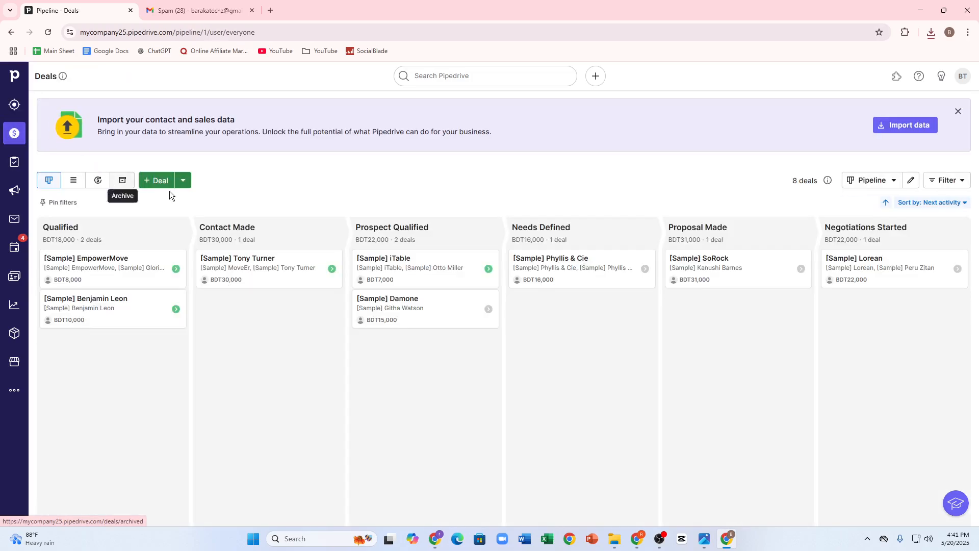
{"action": "left_click", "coordinate": [167, 179]}
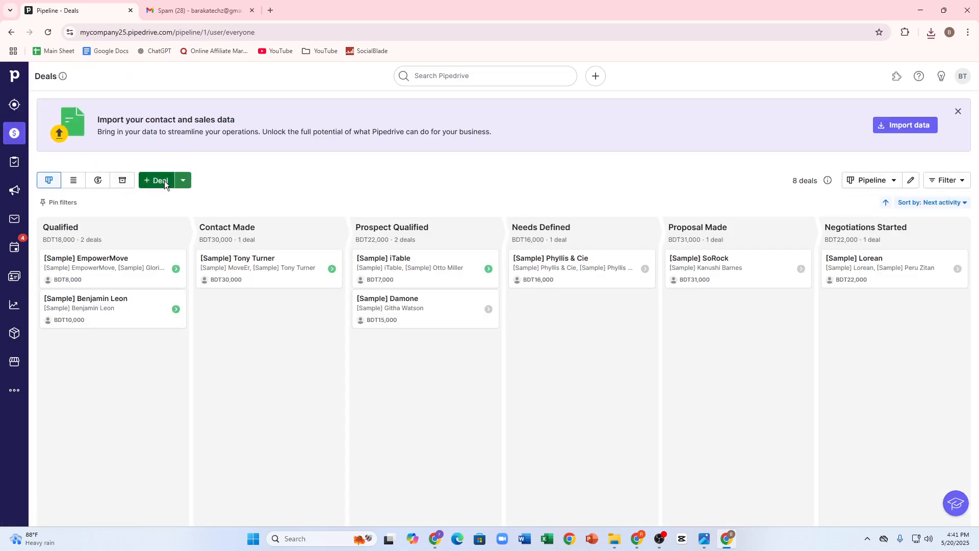
{"action": "left_click", "coordinate": [360, 176]}
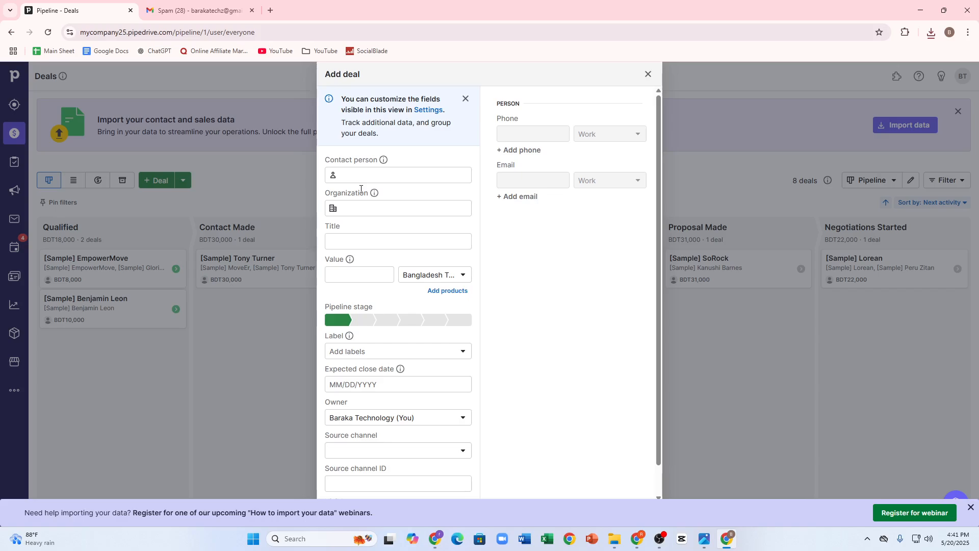
{"action": "left_click", "coordinate": [403, 174]}
{"action": "type", "text": "fgfth"}
{"action": "left_click", "coordinate": [362, 209]}
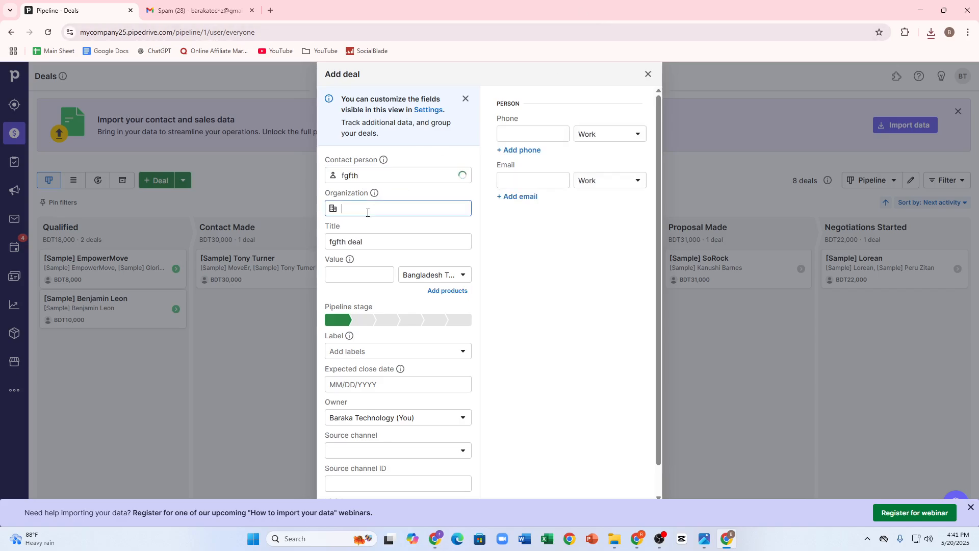
{"action": "type", "text": "gfhgghg"}
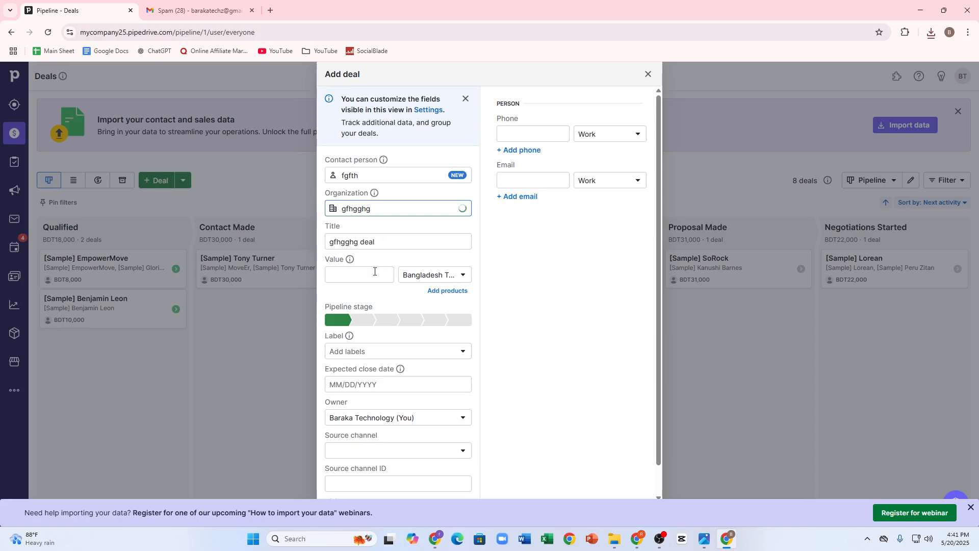
Step: Set the deal's value to 5.00 and its currency to US Dollar (USD)
{"action": "left_click", "coordinate": [367, 275]}
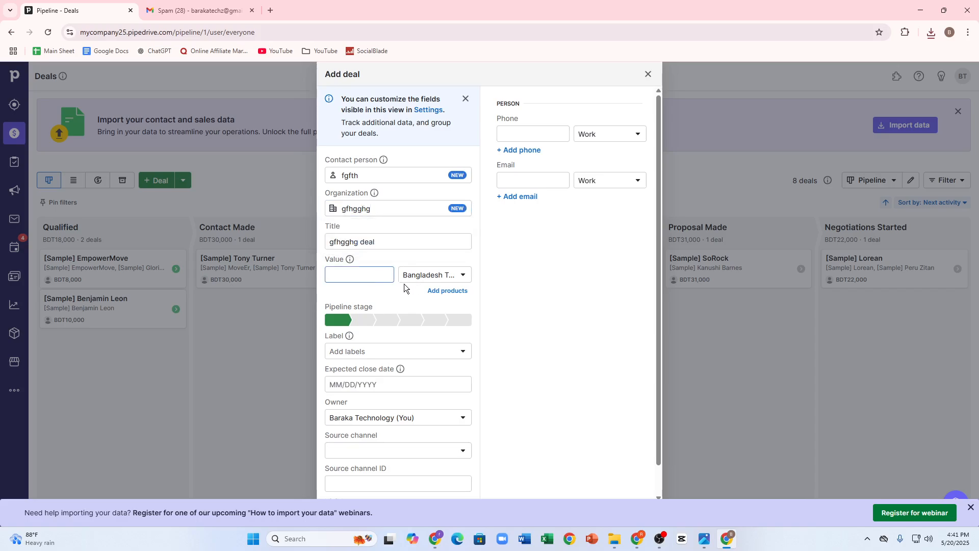
{"action": "type", "text": "5.00"}
{"action": "left_click", "coordinate": [440, 274]}
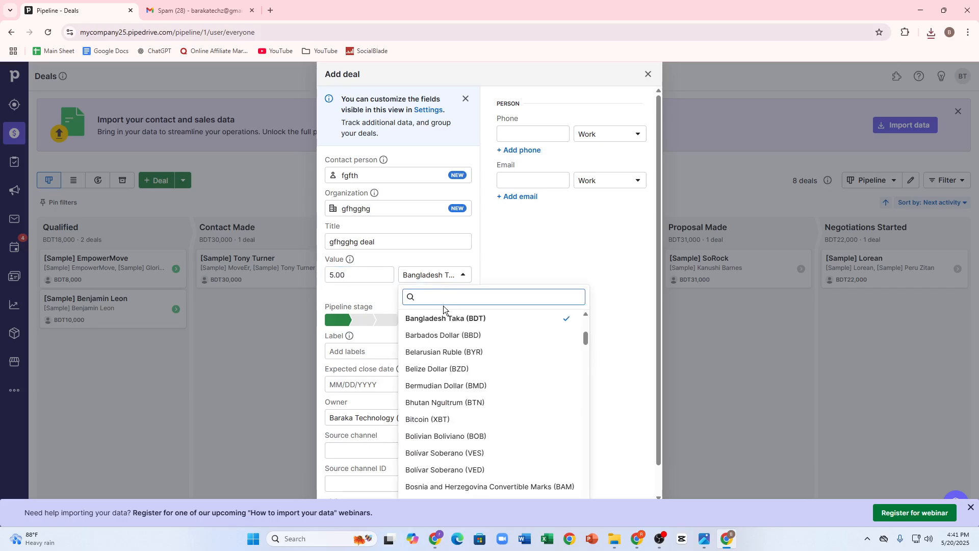
{"action": "type", "text": "uz"}
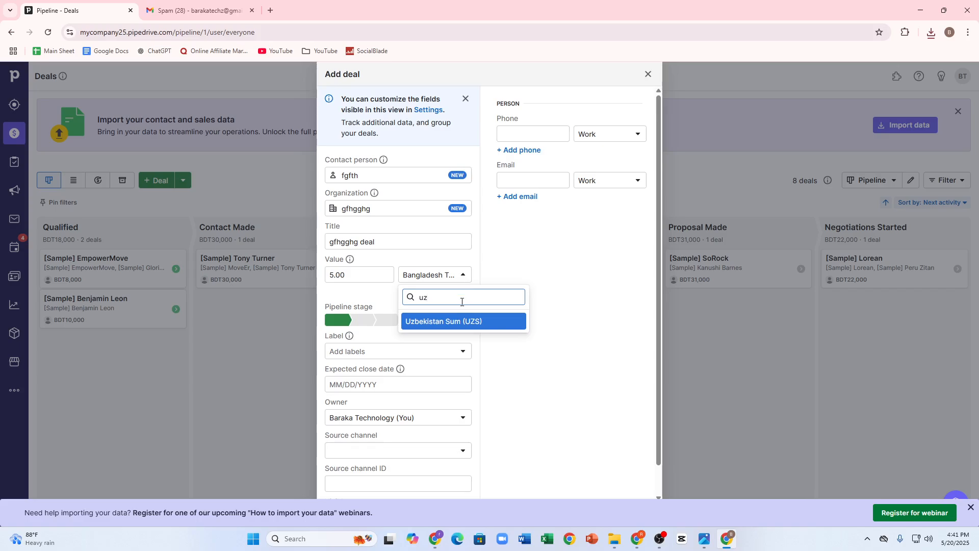
{"action": "key", "text": "BackSpace"}
{"action": "type", "text": "s"}
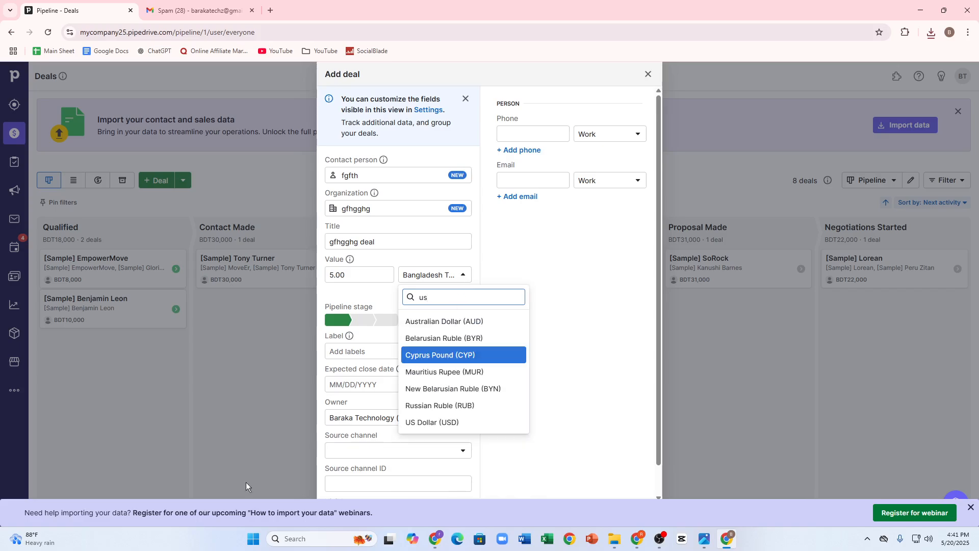
{"action": "left_click", "coordinate": [408, 422]}
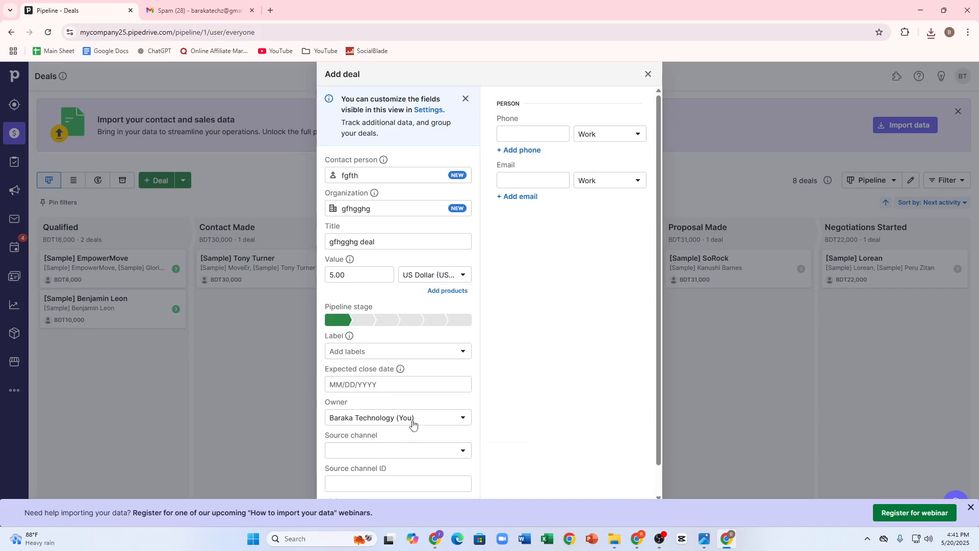
Step: Attach products to the deal and enter Iphone as a new product item
{"action": "left_click", "coordinate": [448, 291]}
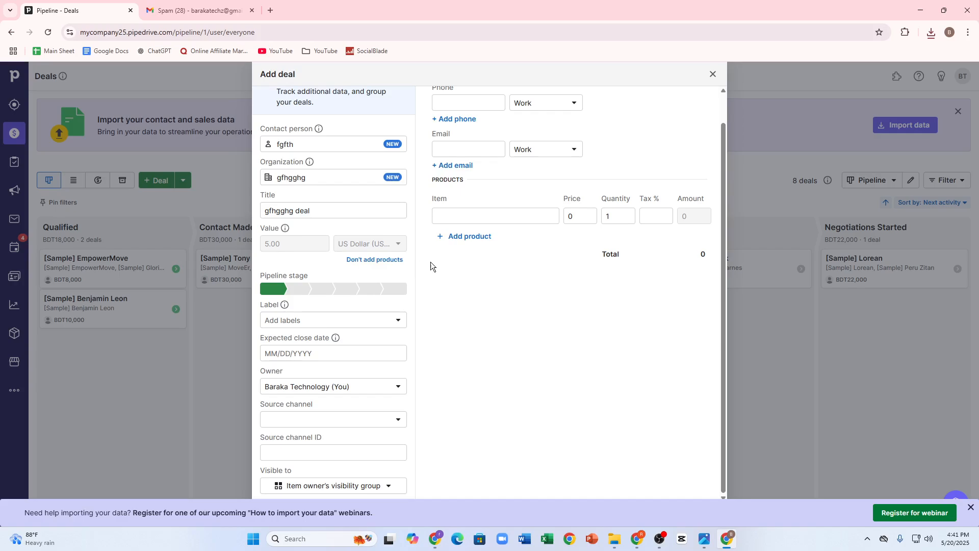
{"action": "scroll", "coordinate": [473, 206], "scroll_direction": "up", "scroll_amount": 1}
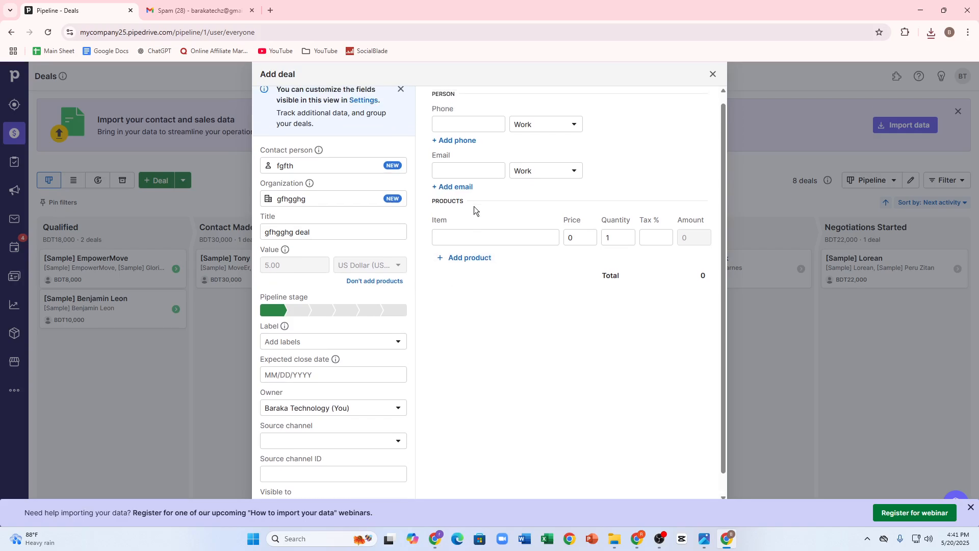
{"action": "left_click", "coordinate": [467, 248]}
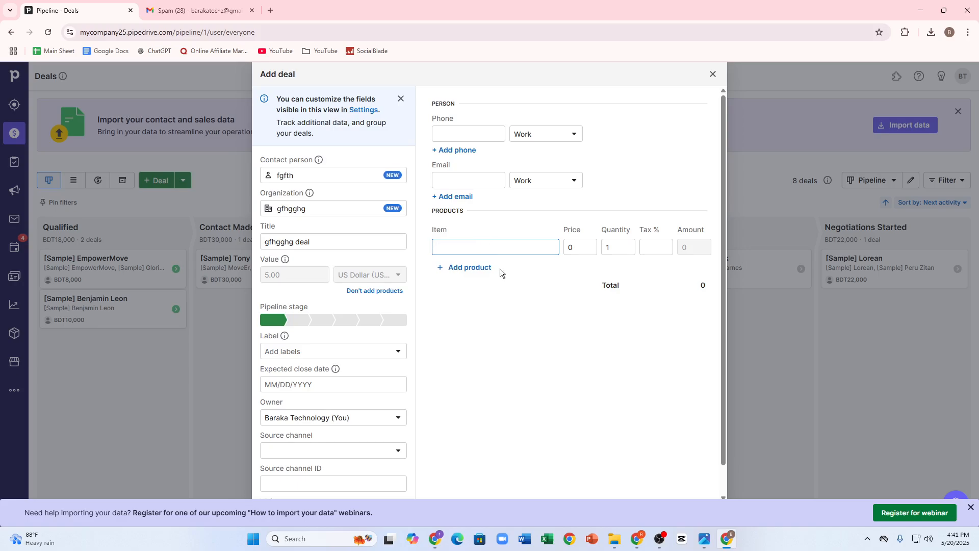
{"action": "type", "text": "Iphone"}
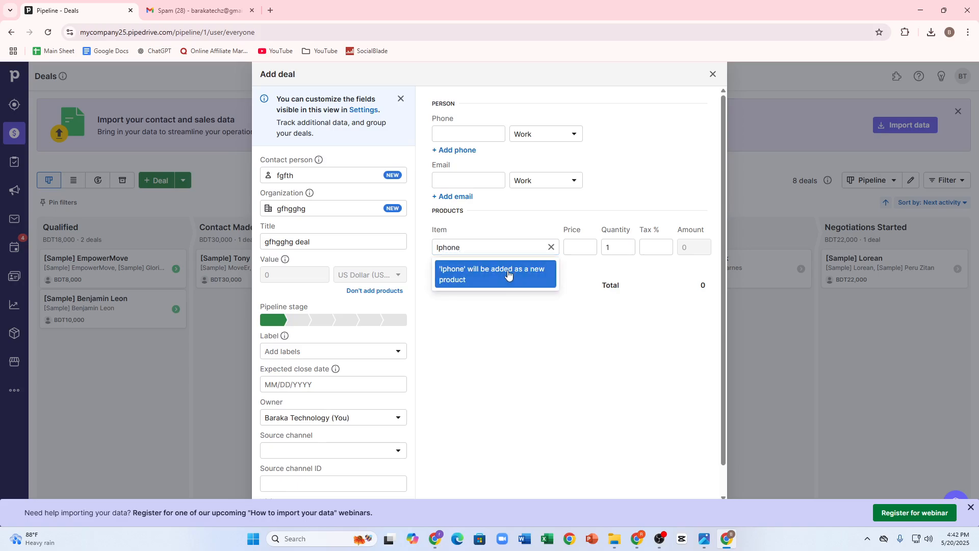
{"action": "left_click", "coordinate": [509, 275]}
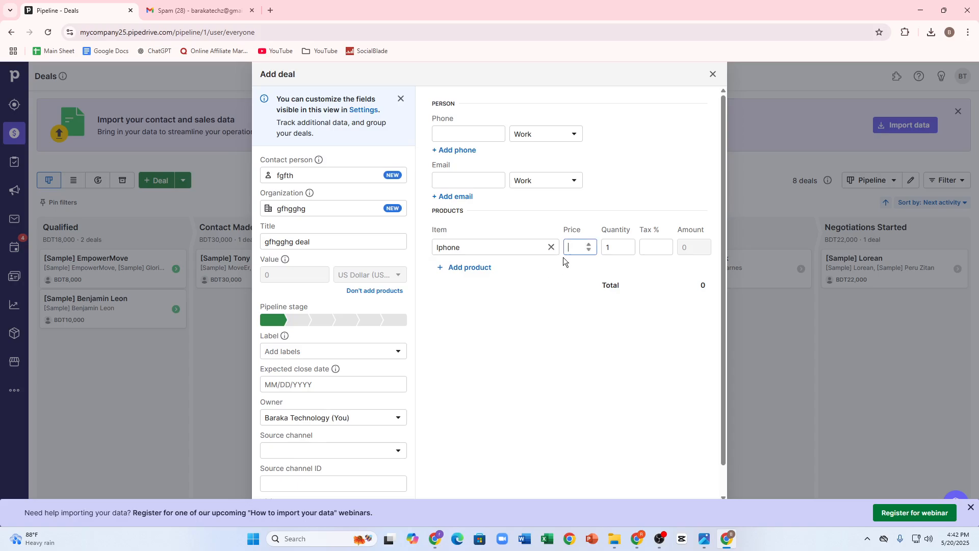
Step: Set the Iphone product's price to 599, quantity to 50 and tax to 2%
{"action": "type", "text": "500"}
{"action": "key", "text": "BackSpace"}
{"action": "key", "text": "BackSpace"}
{"action": "key", "text": "Tab"}
{"action": "type", "text": "50"}
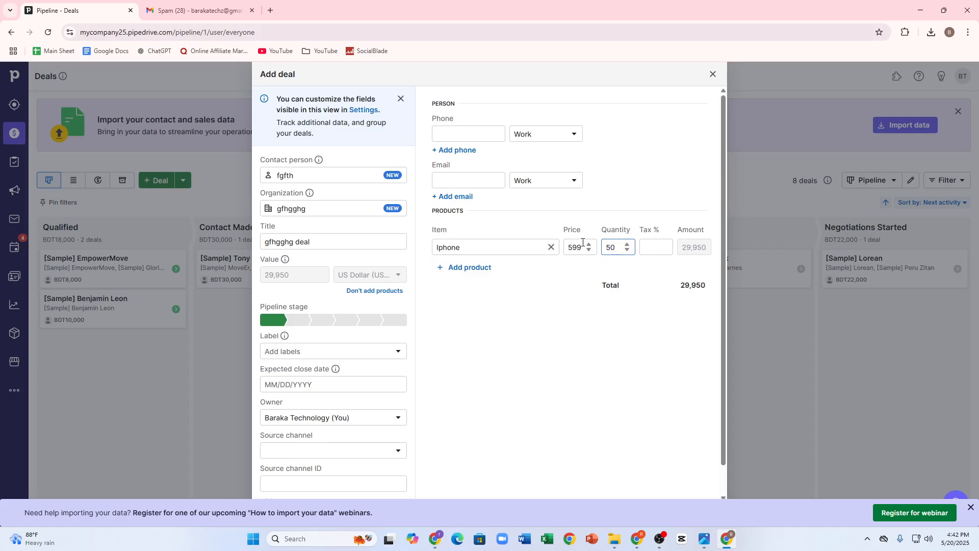
{"action": "left_click", "coordinate": [665, 250]}
{"action": "left_click", "coordinate": [527, 314]}
Step: Add two more empty product rows to the deal and check the type options for the contact's phone
{"action": "left_click", "coordinate": [469, 270]}
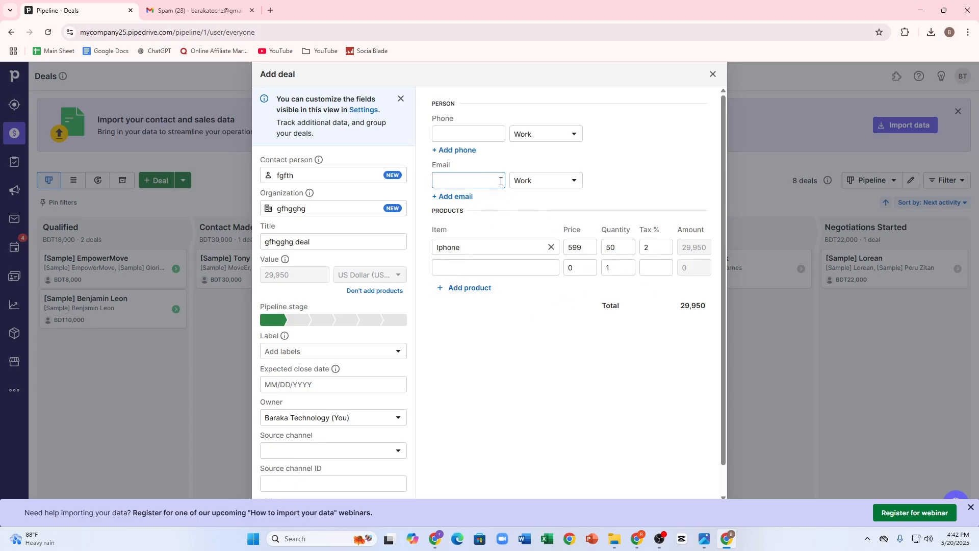
{"action": "left_click", "coordinate": [475, 133]}
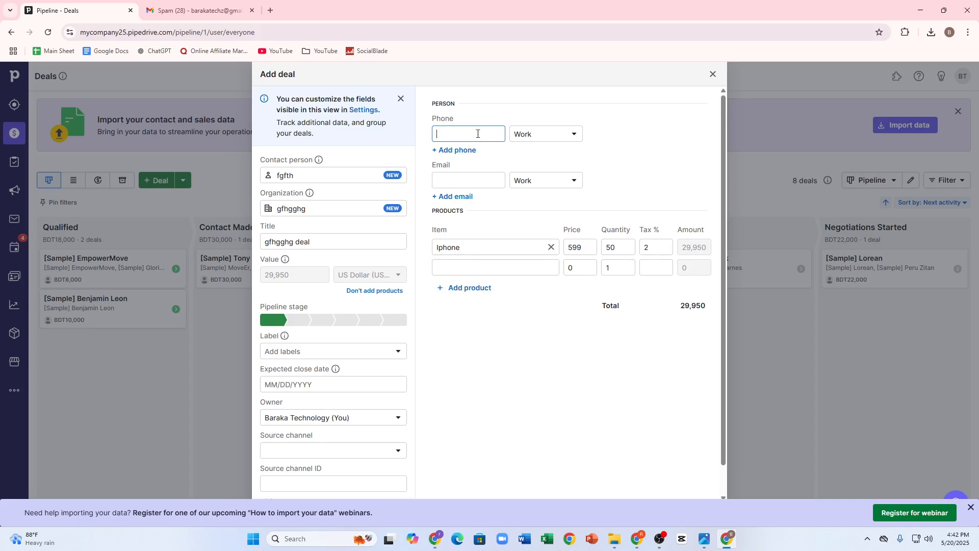
{"action": "left_click", "coordinate": [554, 133]}
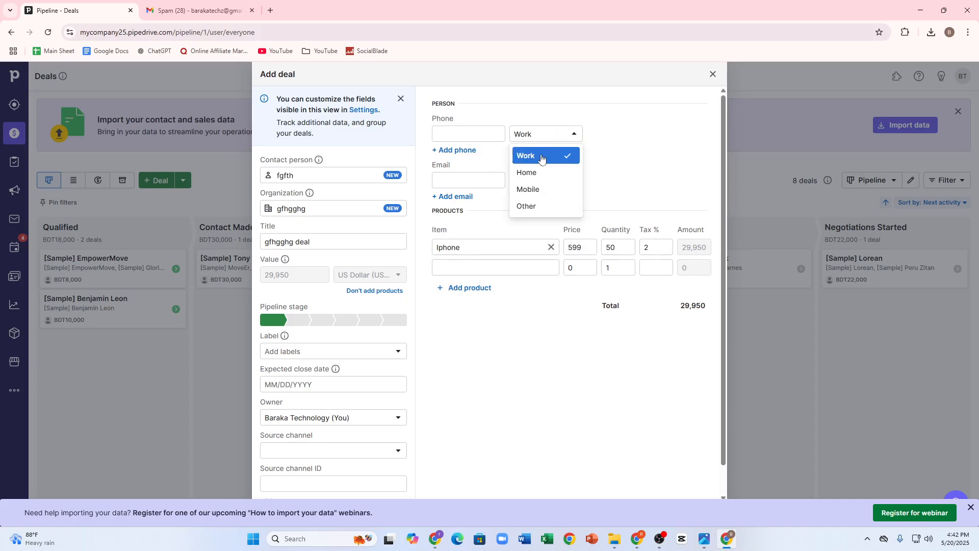
{"action": "left_click", "coordinate": [515, 282]}
{"action": "left_click", "coordinate": [454, 294]}
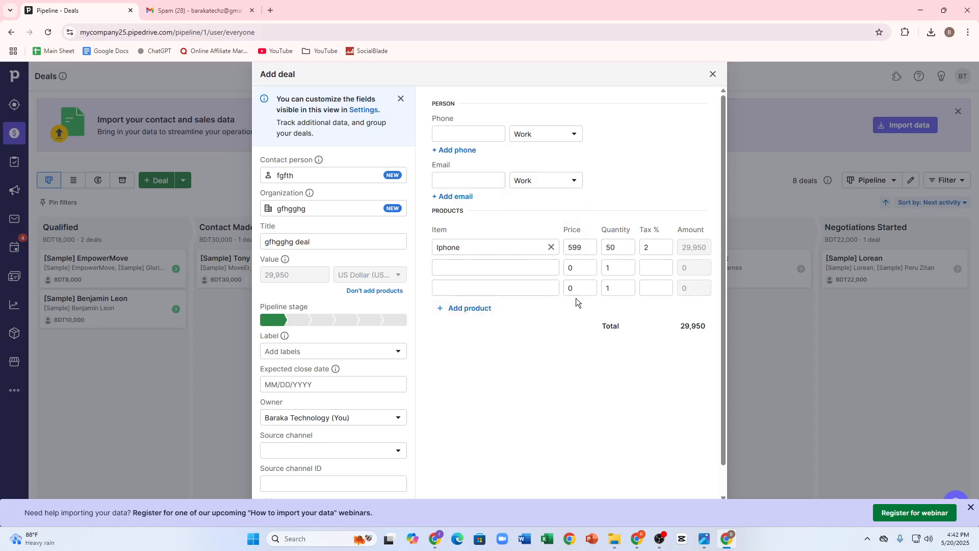
{"action": "left_click", "coordinate": [525, 284]}
{"action": "left_click", "coordinate": [423, 285]}
Step: Create a yellow deal label named bvhgvh
{"action": "left_click", "coordinate": [314, 350]}
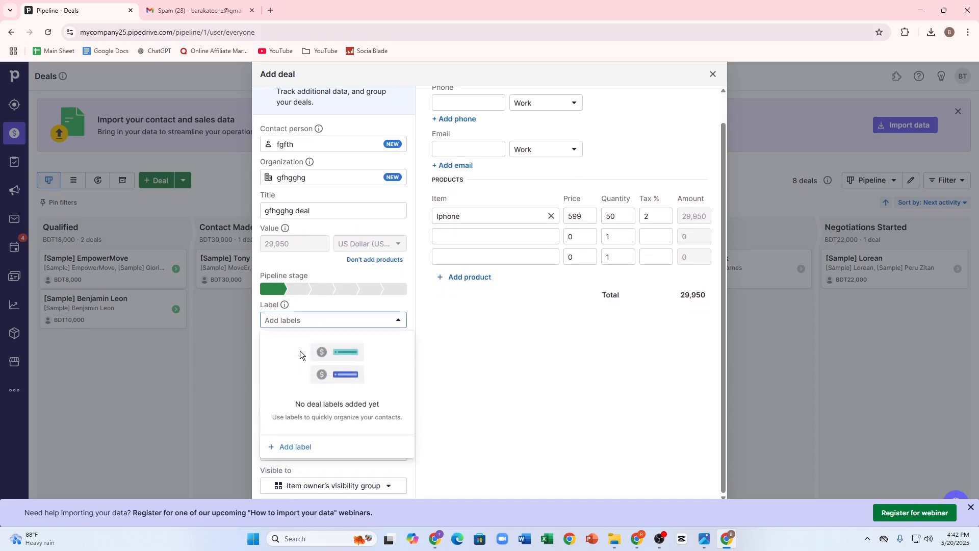
{"action": "left_click", "coordinate": [296, 444]}
{"action": "left_click", "coordinate": [309, 420]}
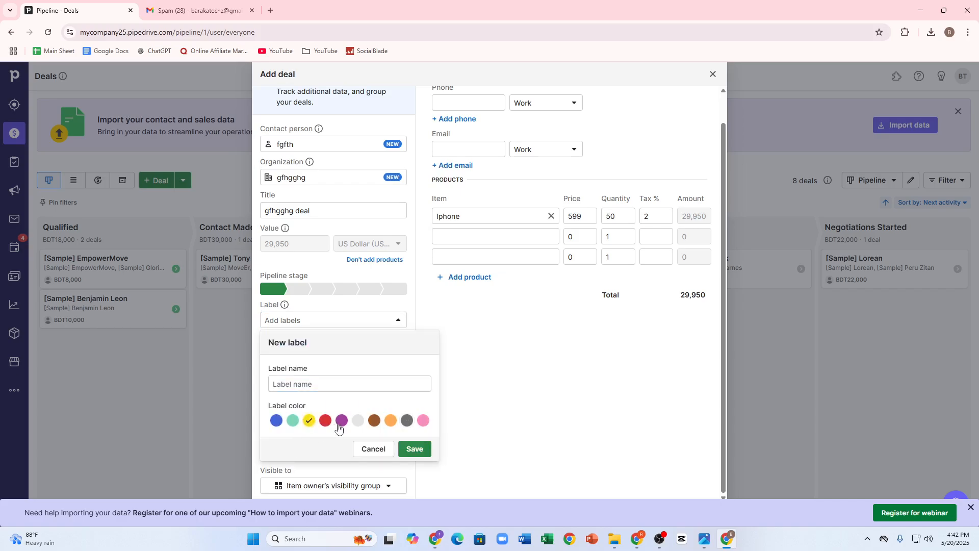
{"action": "left_click", "coordinate": [414, 449]}
{"action": "left_click", "coordinate": [333, 385]}
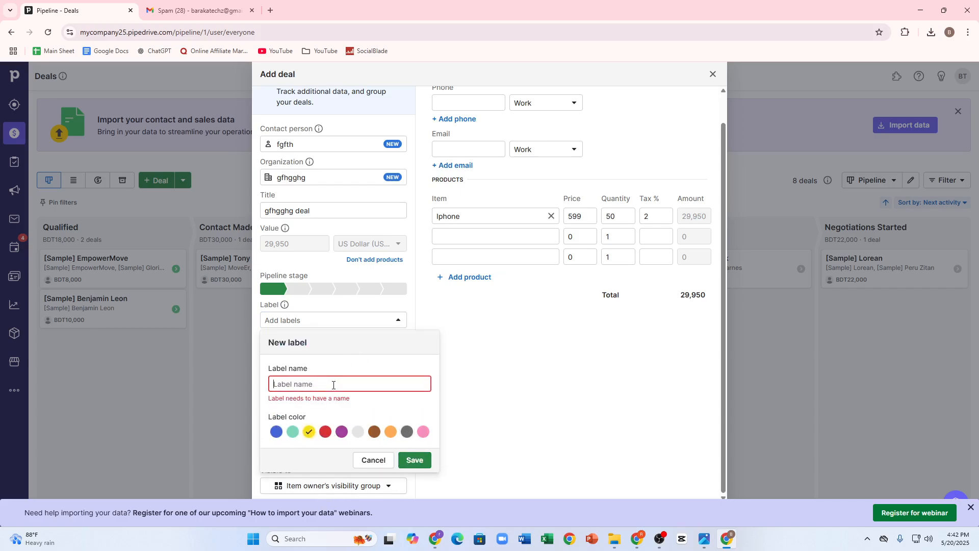
{"action": "type", "text": "bvhgvh"}
{"action": "left_click", "coordinate": [415, 460]}
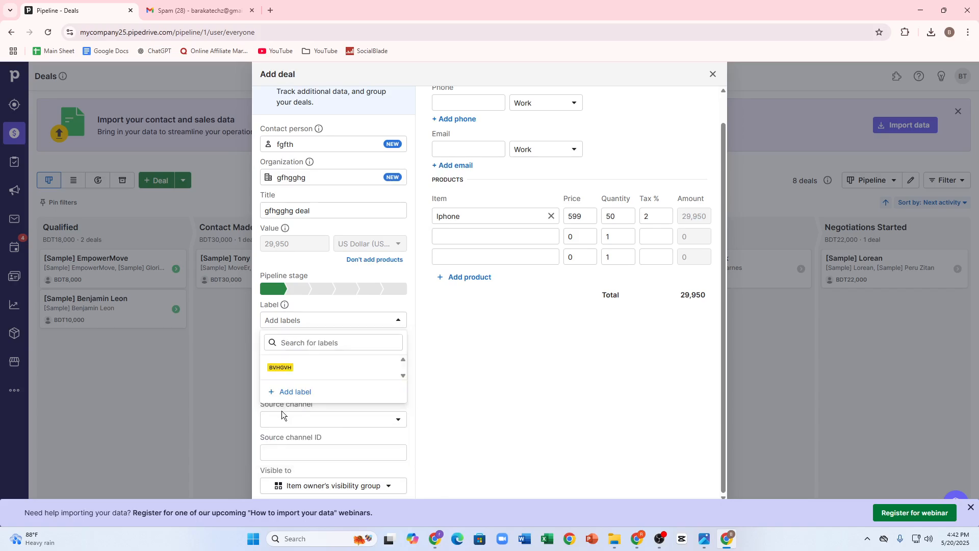
{"action": "left_click", "coordinate": [481, 425]}
Step: Set the deal's source channel to Messaging Inbox and its visibility to All users
{"action": "left_click", "coordinate": [312, 421]}
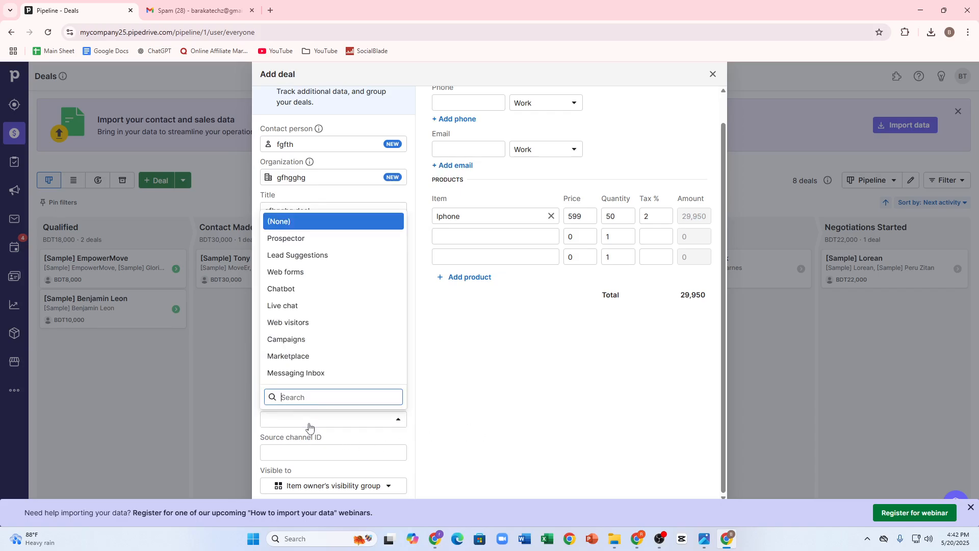
{"action": "left_click", "coordinate": [292, 374]}
{"action": "left_click", "coordinate": [294, 454]}
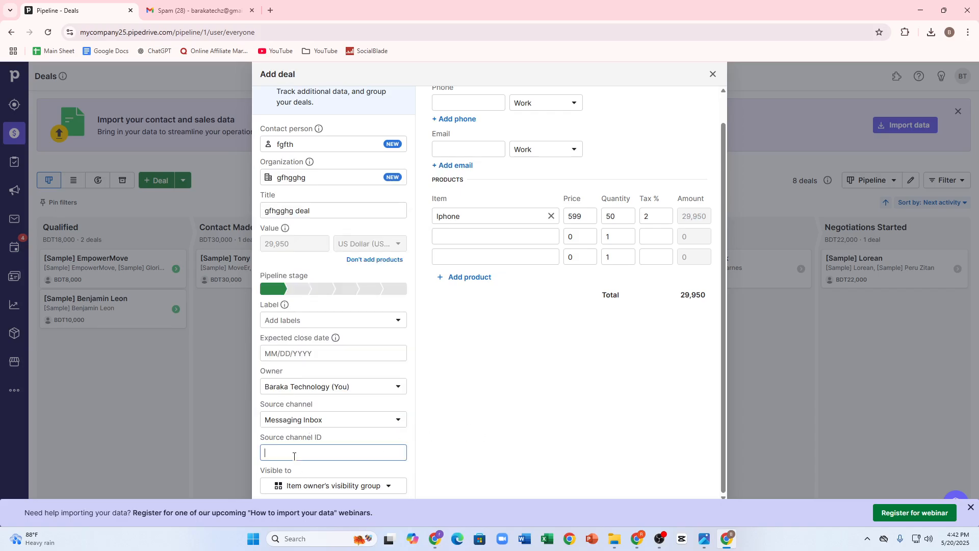
{"action": "left_click", "coordinate": [357, 487]}
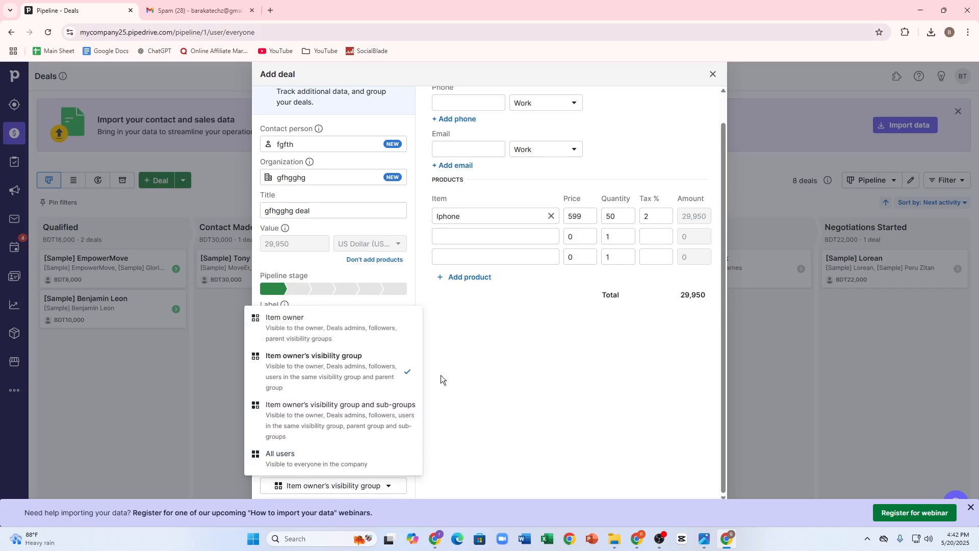
{"action": "left_click", "coordinate": [314, 469]}
{"action": "left_click", "coordinate": [375, 488]}
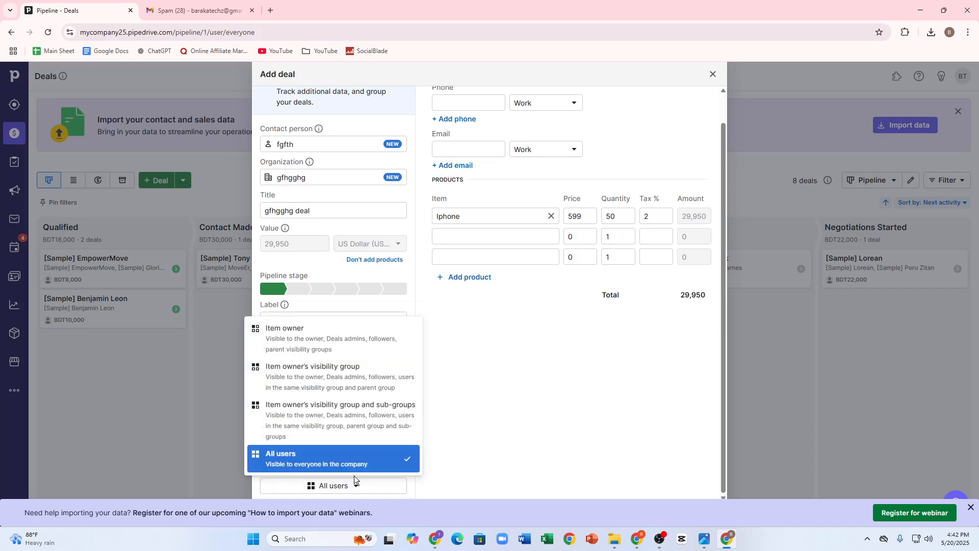
{"action": "left_click", "coordinate": [539, 387]}
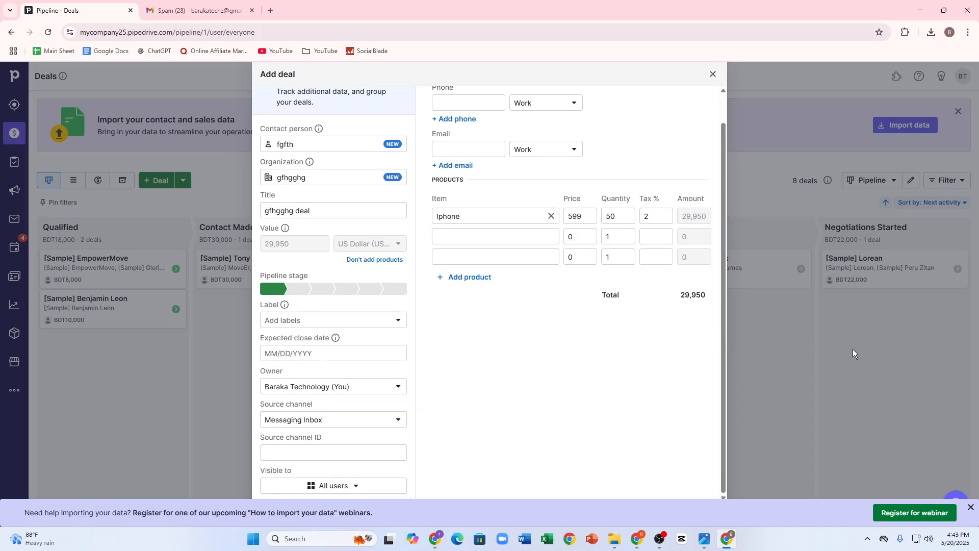
Step: Dismiss the webinar banner and save the new deal with its Iphone product
{"action": "left_click", "coordinate": [970, 506]}
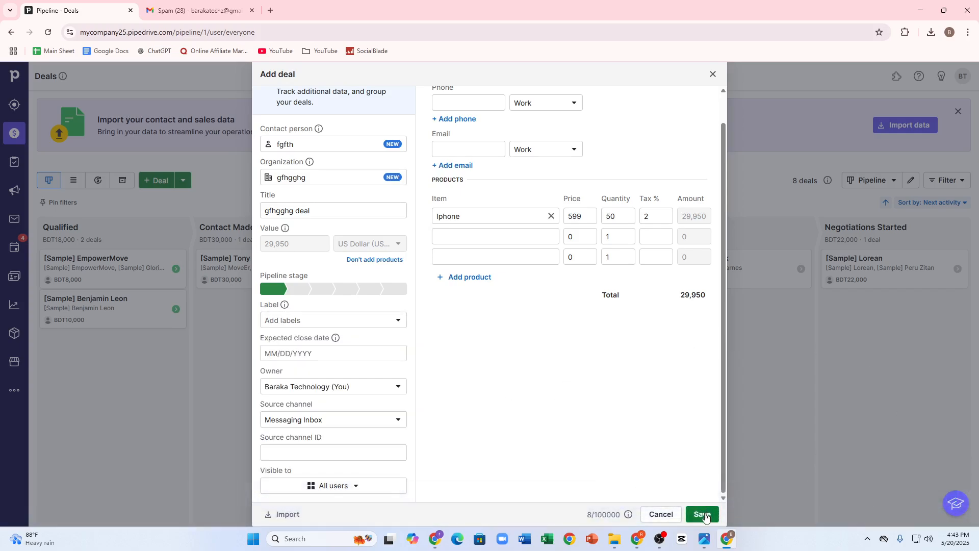
{"action": "scroll", "coordinate": [411, 211], "scroll_direction": "up", "scroll_amount": 1}
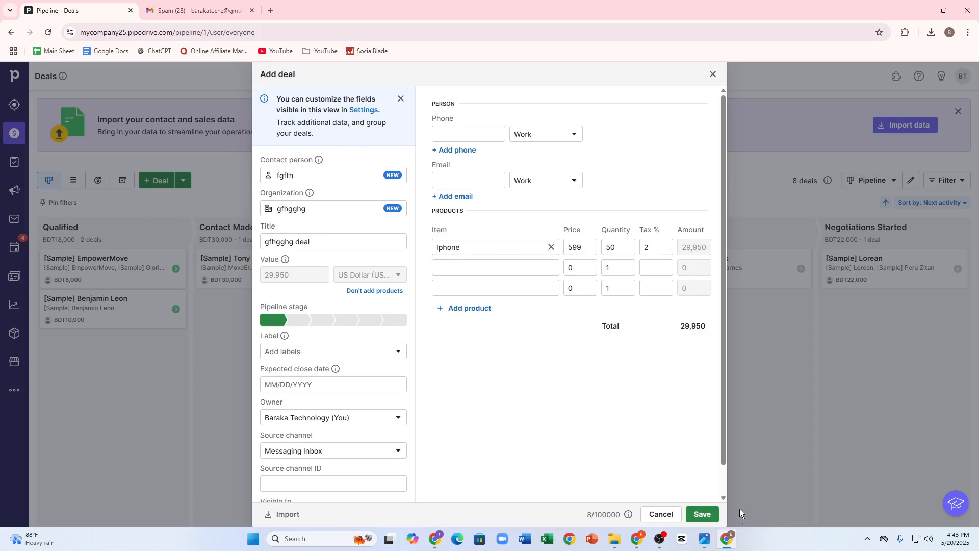
{"action": "left_click", "coordinate": [703, 515]}
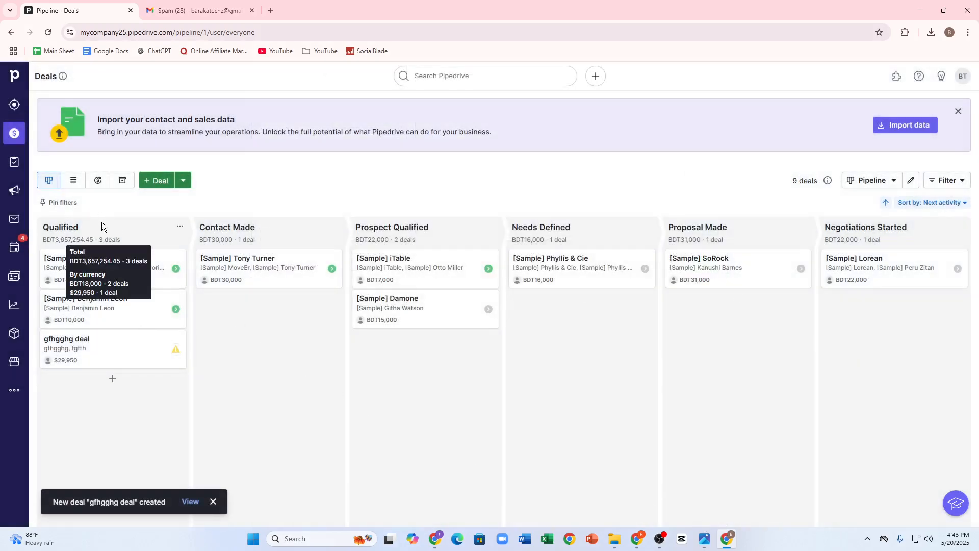
Step: Open the second sample deal in the Qualified stage and review its summary and details
{"action": "left_click", "coordinate": [93, 306]}
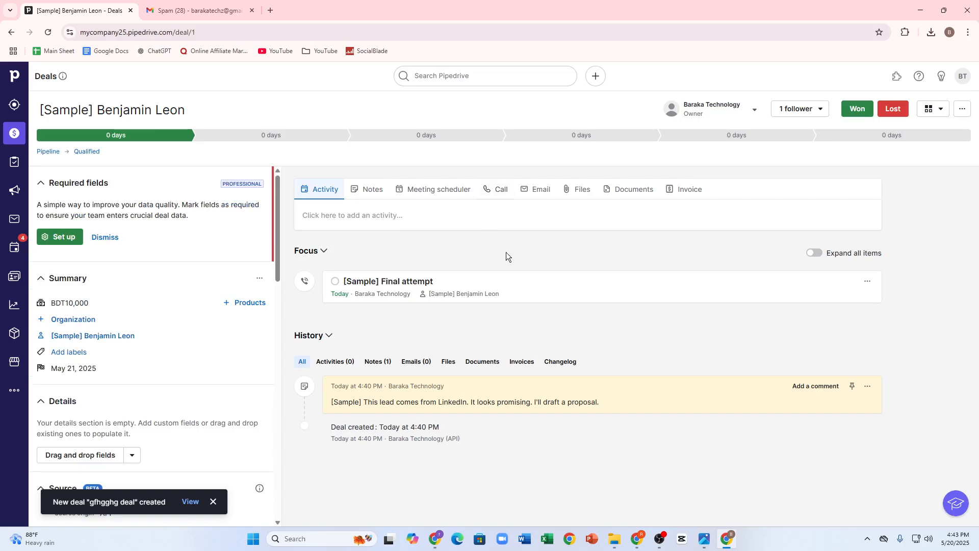
{"action": "scroll", "coordinate": [140, 351], "scroll_direction": "down", "scroll_amount": 1}
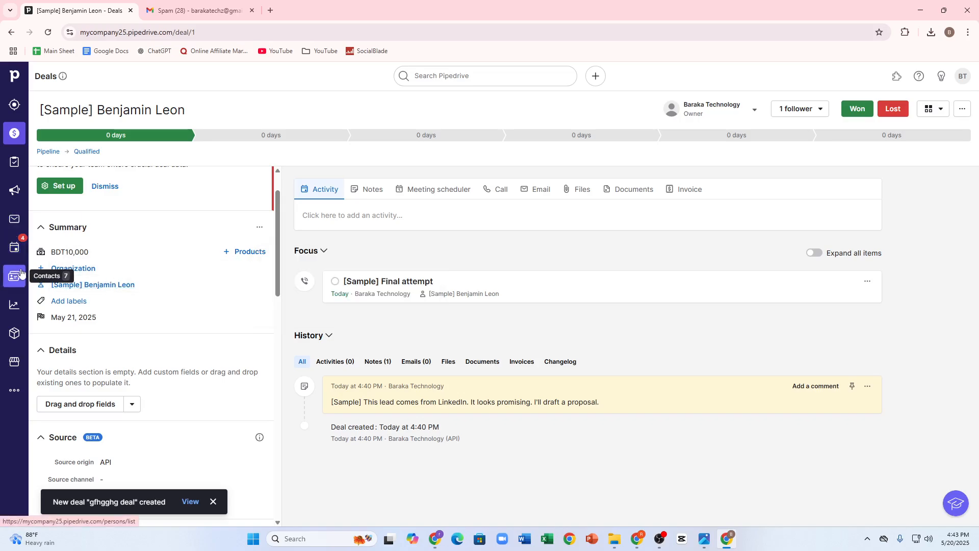
Step: View the activities list past its introduction and inspect the contact person and email editors of two sample activities
{"action": "left_click", "coordinate": [18, 247]}
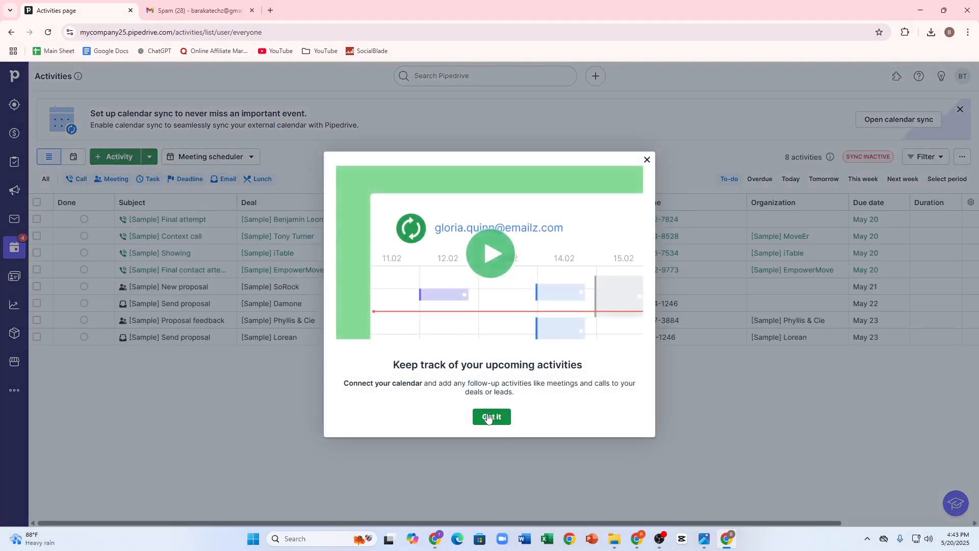
{"action": "left_click", "coordinate": [489, 417]}
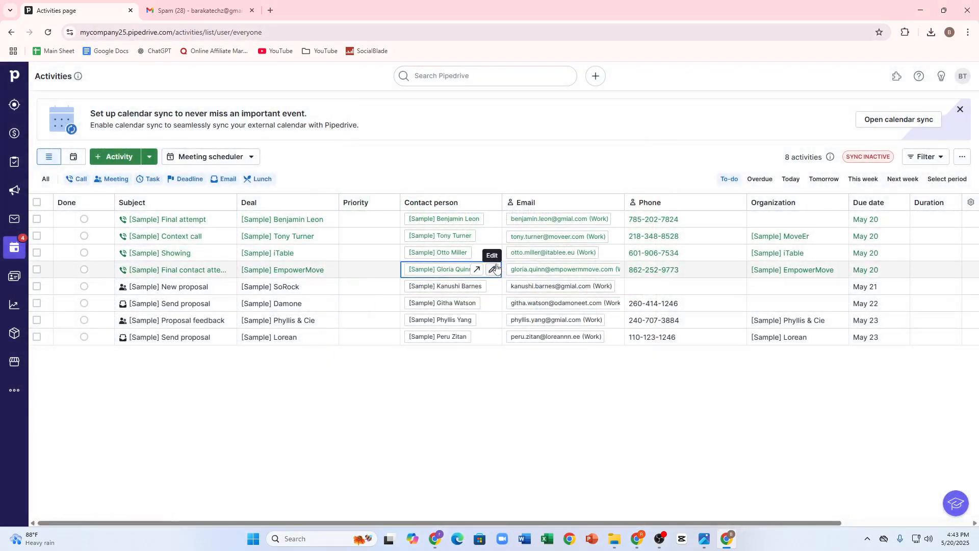
{"action": "left_click", "coordinate": [493, 269]}
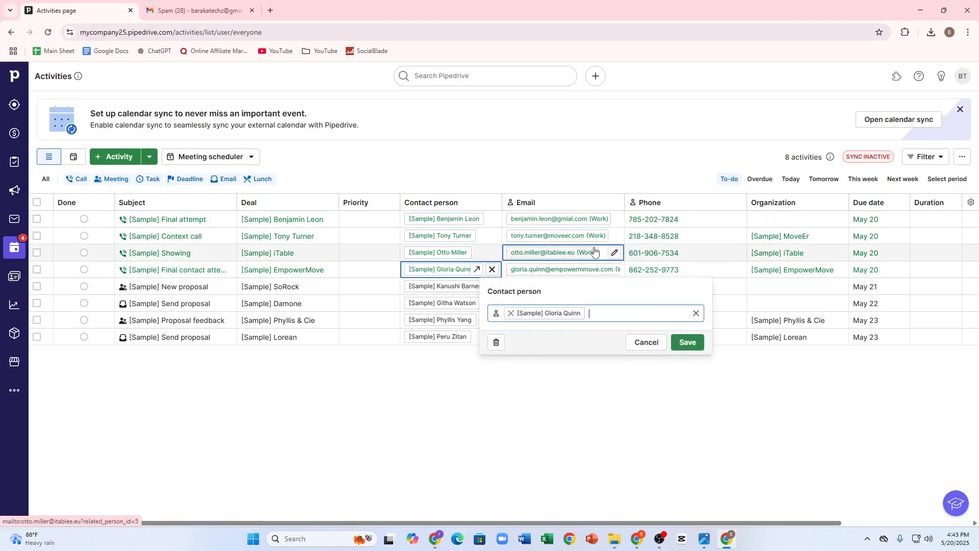
{"action": "left_click", "coordinate": [614, 235]}
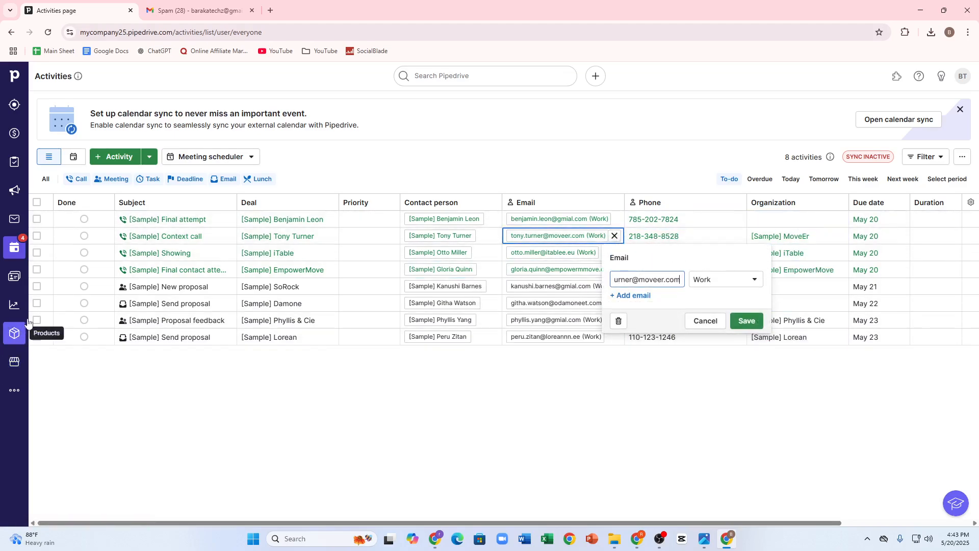
Step: View the People contacts list past its introduction and check the fields for adding a person without saving one
{"action": "left_click", "coordinate": [15, 276]}
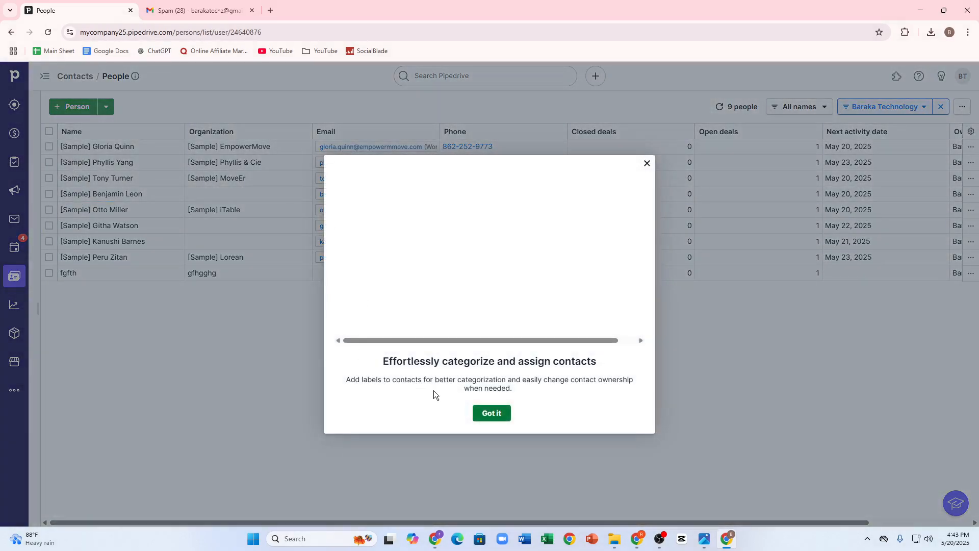
{"action": "left_click", "coordinate": [491, 413]}
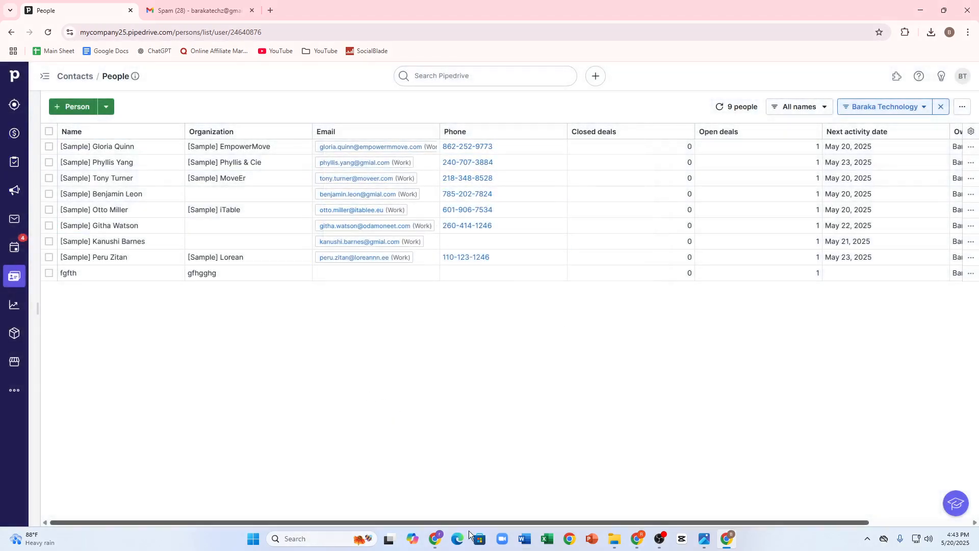
{"action": "left_click", "coordinate": [71, 107]}
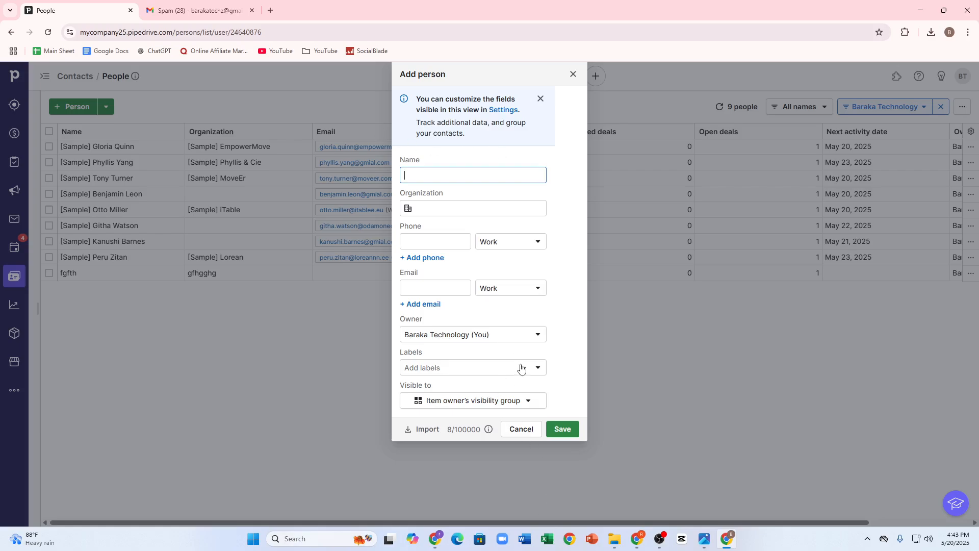
{"action": "left_click", "coordinate": [519, 429]}
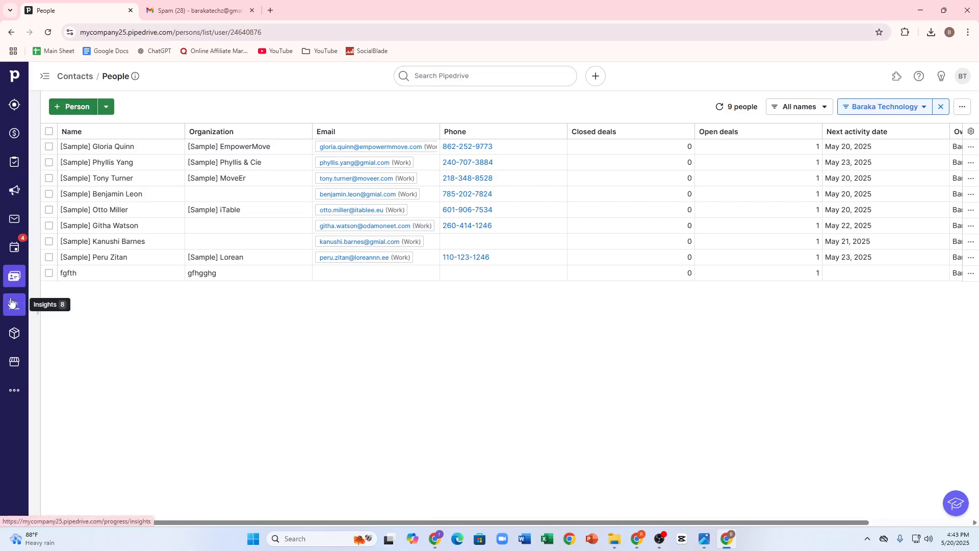
Step: Go to Insights, dismiss its introduction and create a new dashboard
{"action": "left_click", "coordinate": [11, 302]}
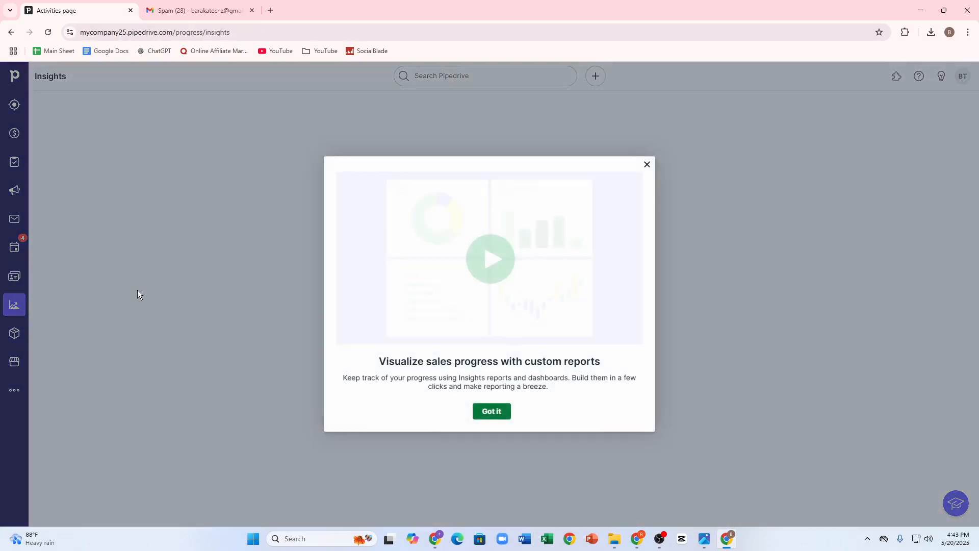
{"action": "left_click", "coordinate": [487, 413]}
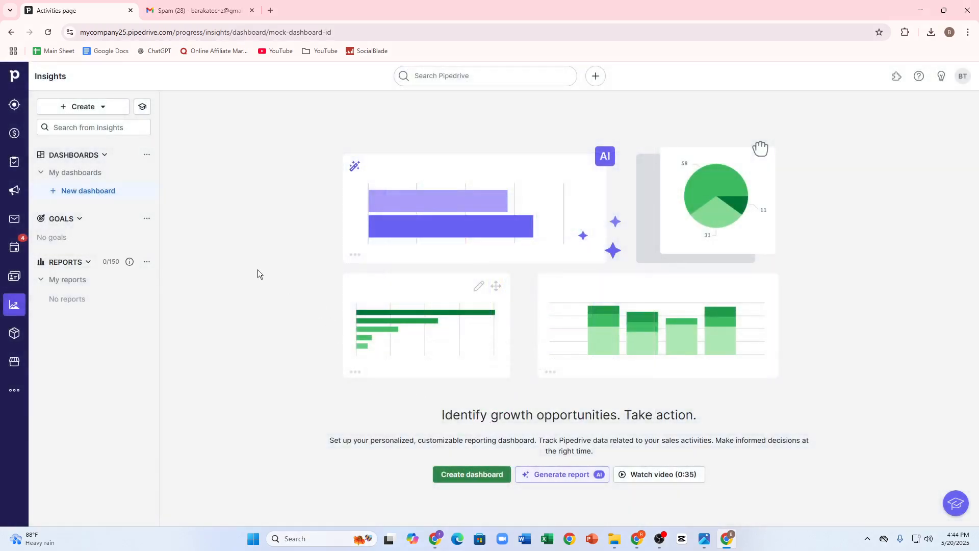
{"action": "left_click", "coordinate": [85, 108]}
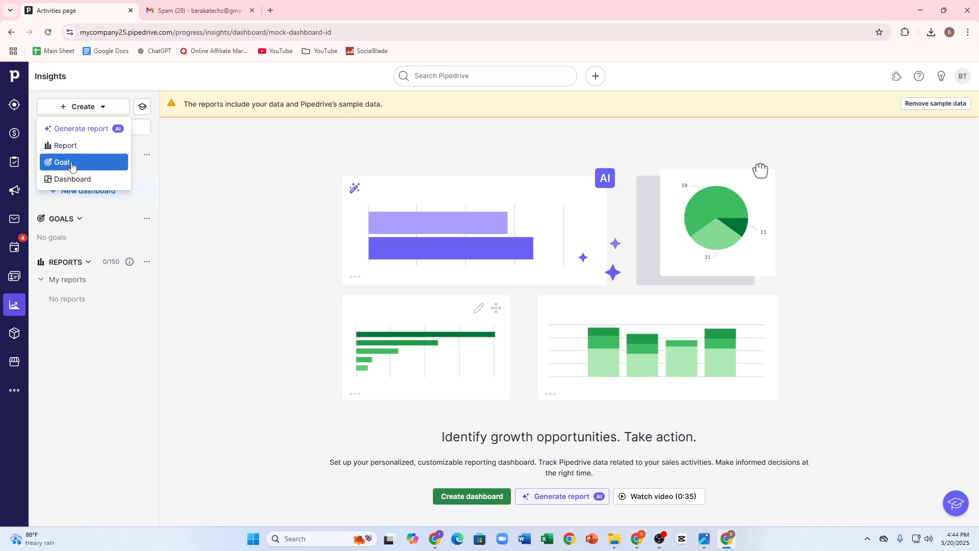
{"action": "left_click", "coordinate": [66, 179]}
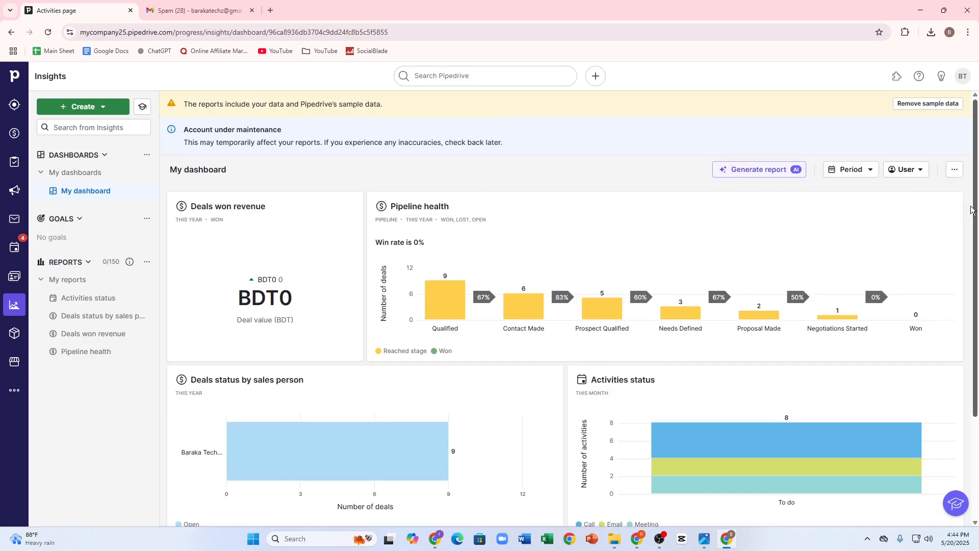
Step: Examine the Pipeline health report's filters, stage conversion chart and list of deals
{"action": "left_click", "coordinate": [928, 209]}
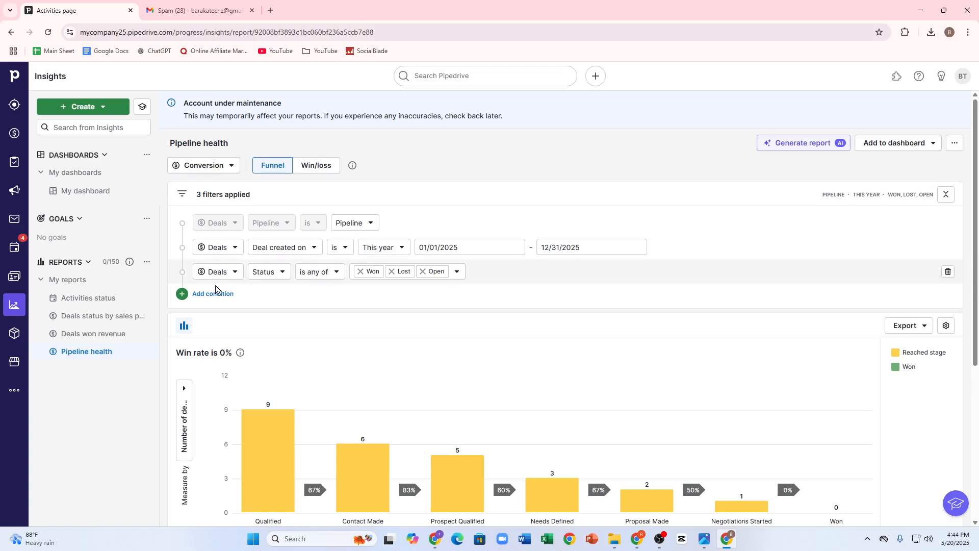
{"action": "scroll", "coordinate": [326, 402], "scroll_direction": "down", "scroll_amount": 3}
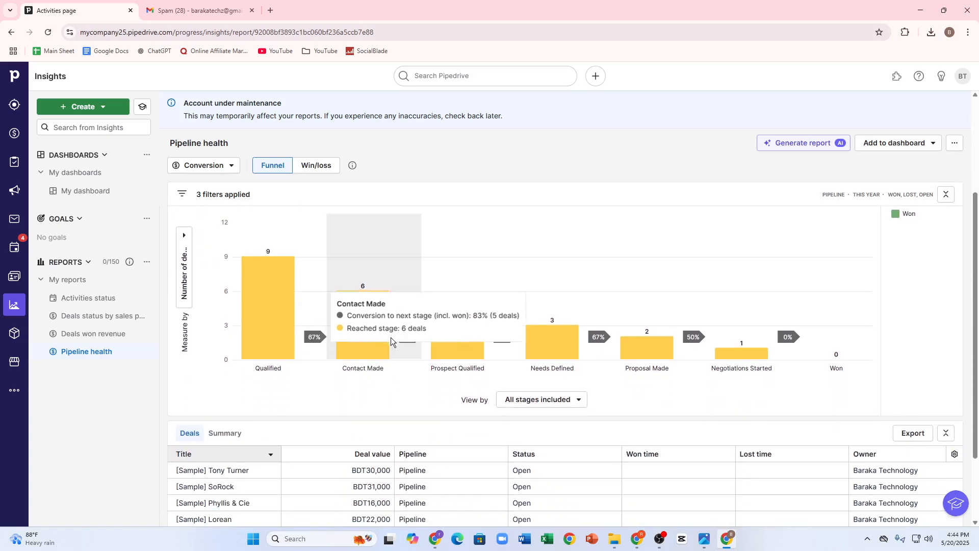
{"action": "right_click", "coordinate": [456, 346]}
{"action": "left_click", "coordinate": [445, 343]}
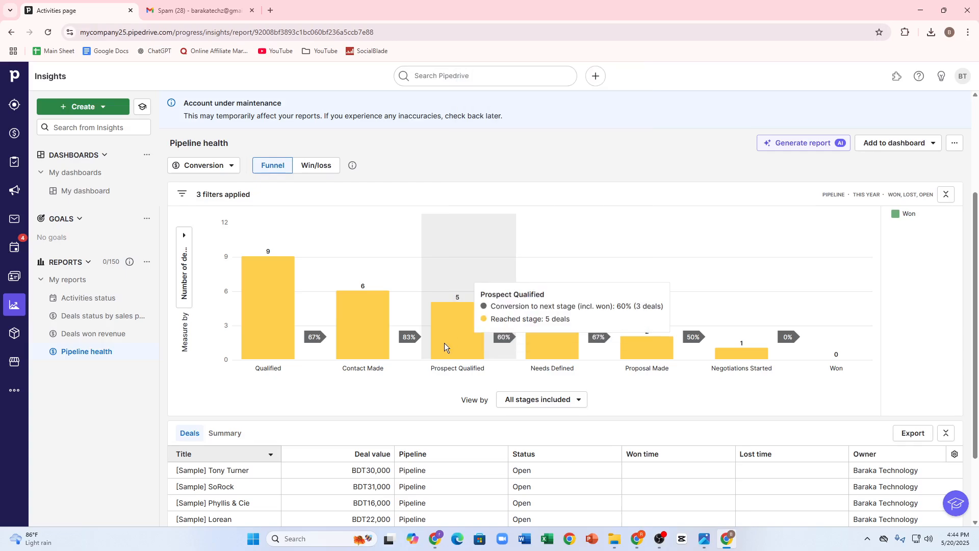
{"action": "scroll", "coordinate": [463, 420], "scroll_direction": "down", "scroll_amount": 2}
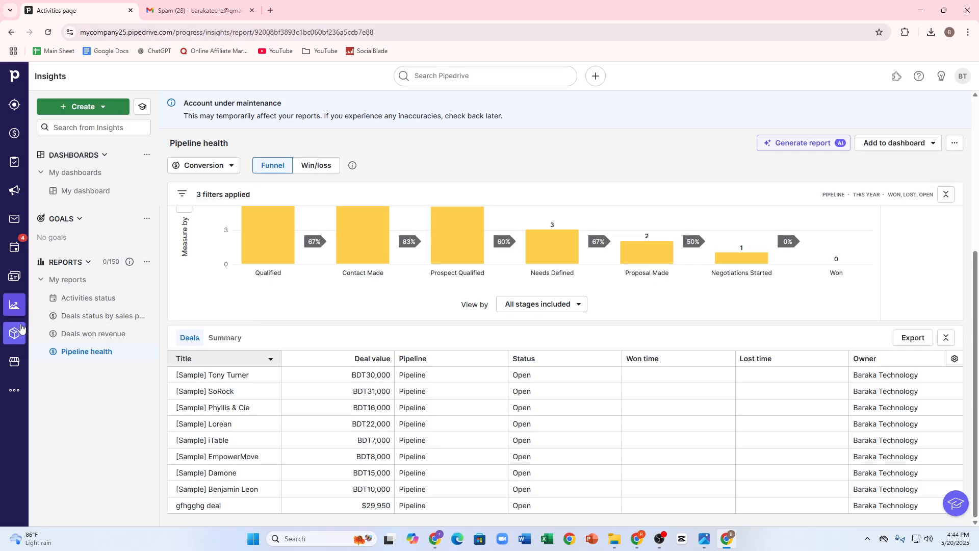
Step: View the Products list and check the fields for adding a product, leaving the form without saving
{"action": "left_click", "coordinate": [10, 335]}
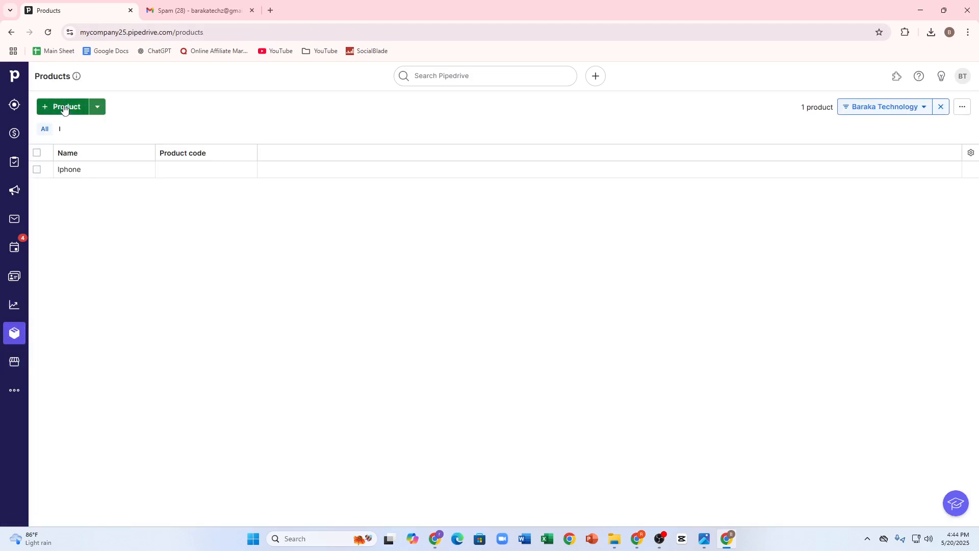
{"action": "left_click", "coordinate": [63, 106]}
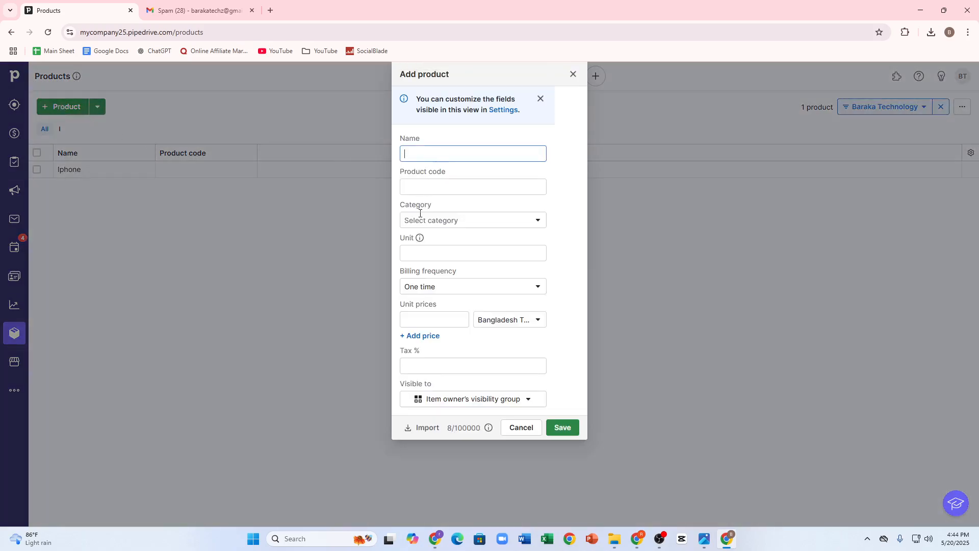
{"action": "left_click", "coordinate": [675, 206]}
{"action": "left_click", "coordinate": [572, 75]}
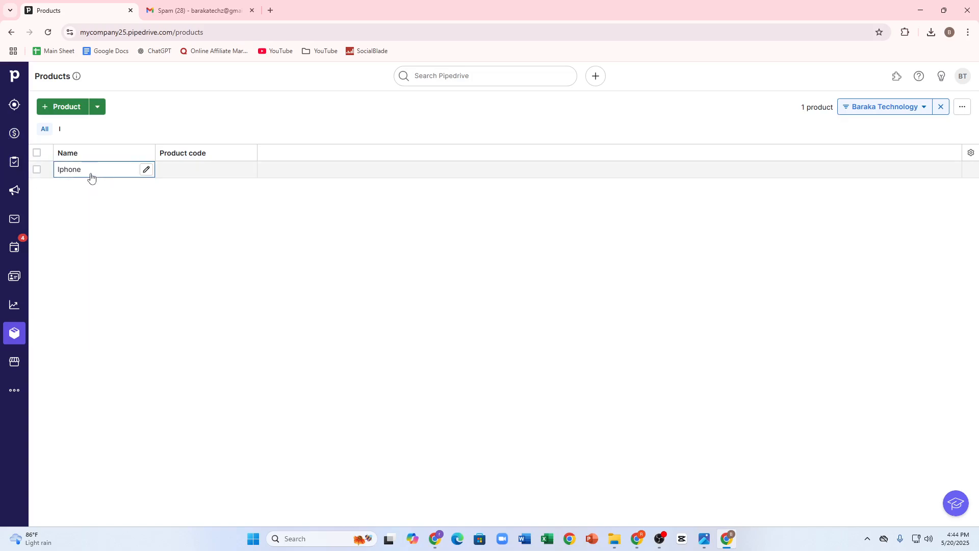
Step: Set the Iphone product's product code to 0101
{"action": "left_click", "coordinate": [248, 169]}
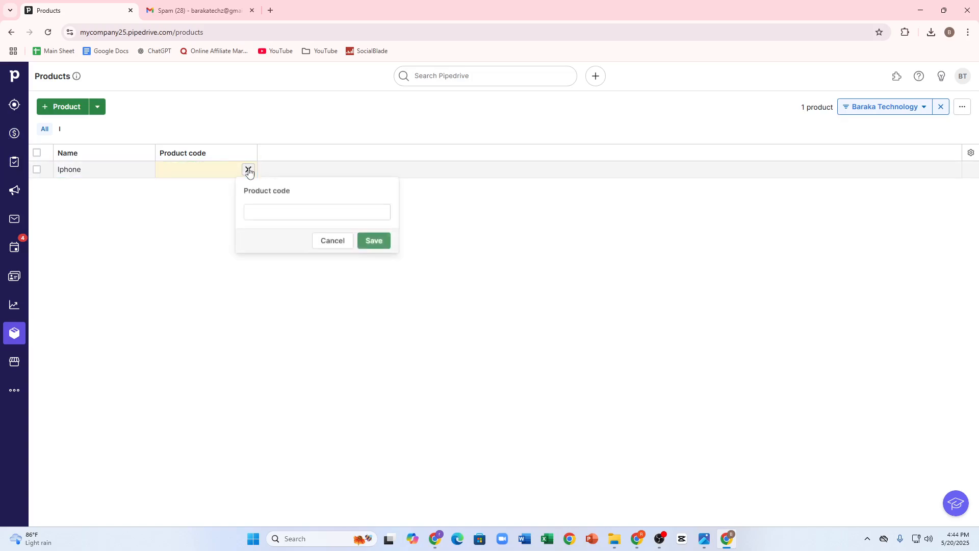
{"action": "left_click", "coordinate": [258, 218]}
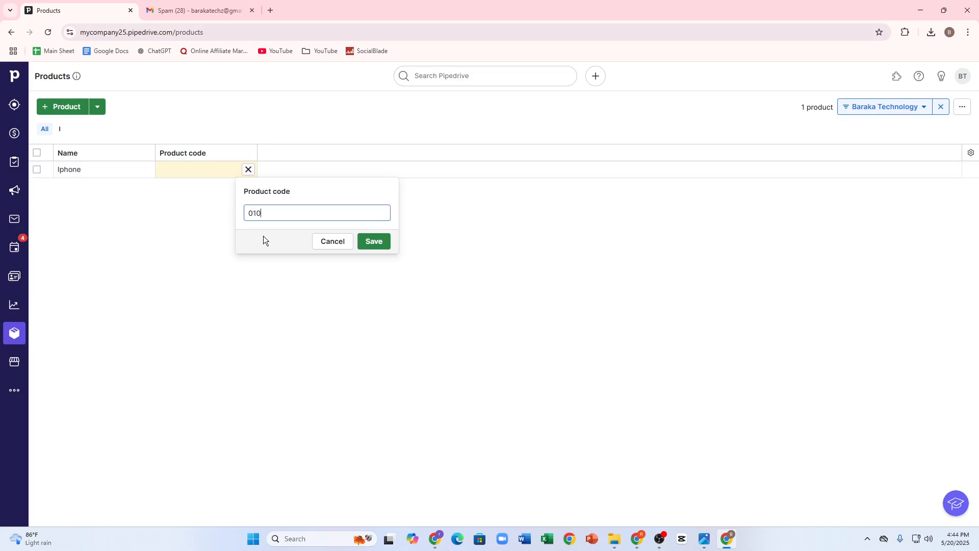
{"action": "left_click", "coordinate": [373, 241]}
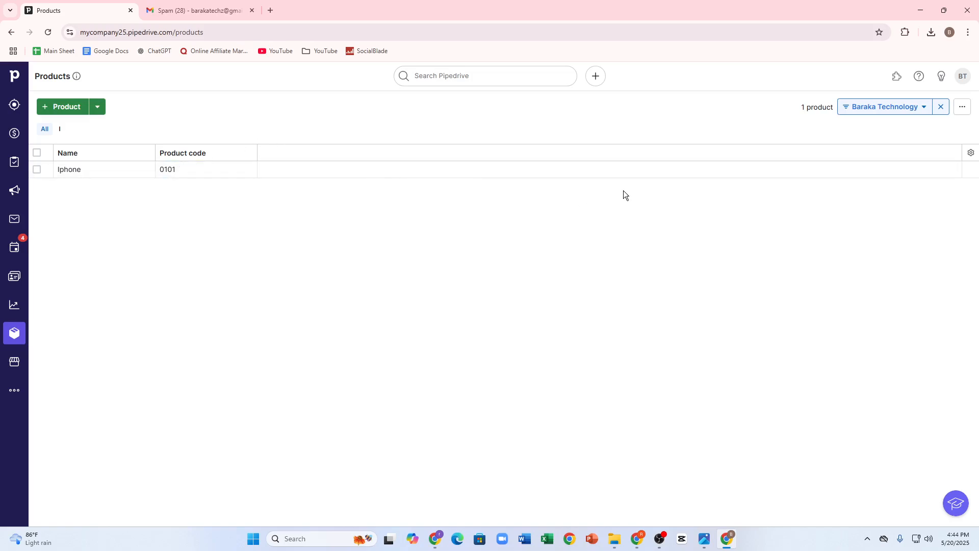
Step: Select the Iphone product and review its bulk edit fields, including the Category options
{"action": "left_click", "coordinate": [36, 170]}
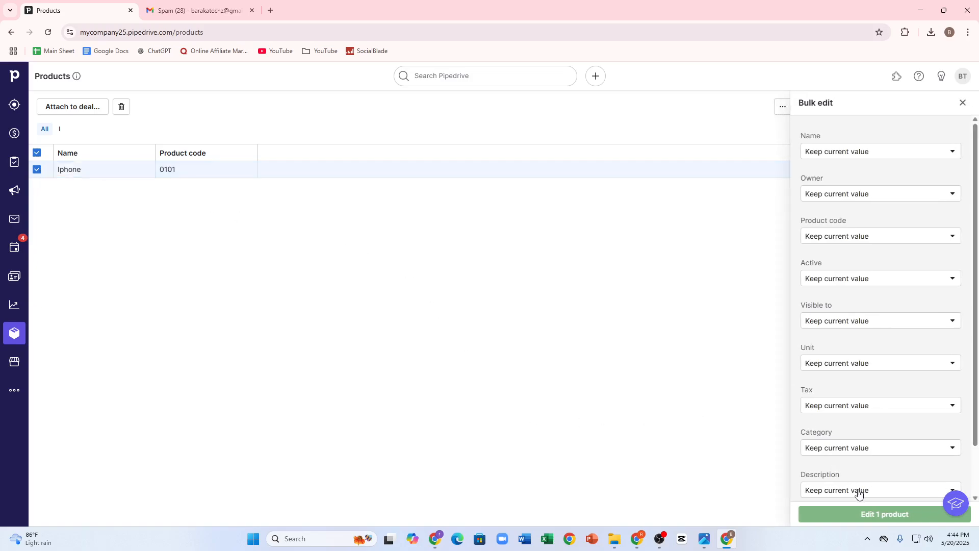
{"action": "scroll", "coordinate": [858, 492], "scroll_direction": "down", "scroll_amount": 1}
{"action": "left_click", "coordinate": [810, 396]}
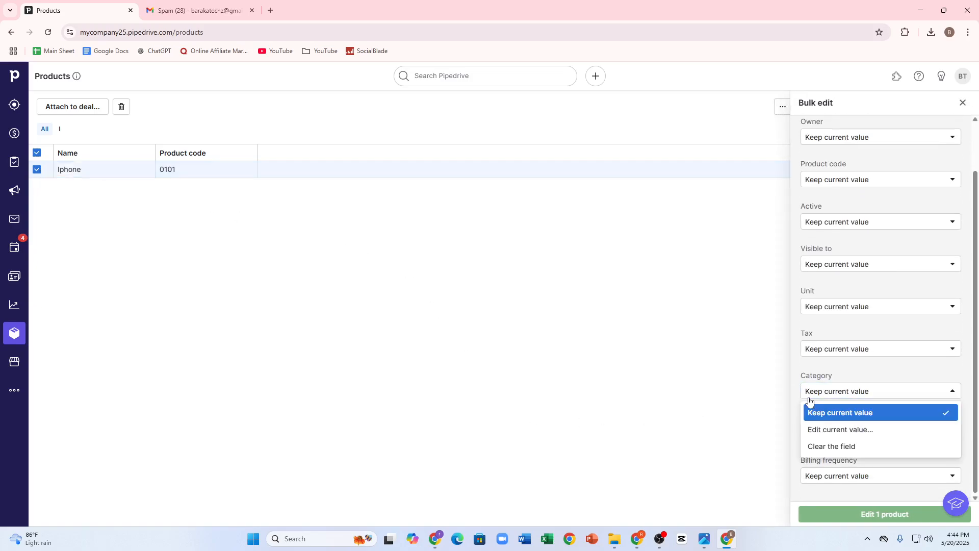
{"action": "left_click", "coordinate": [505, 360]}
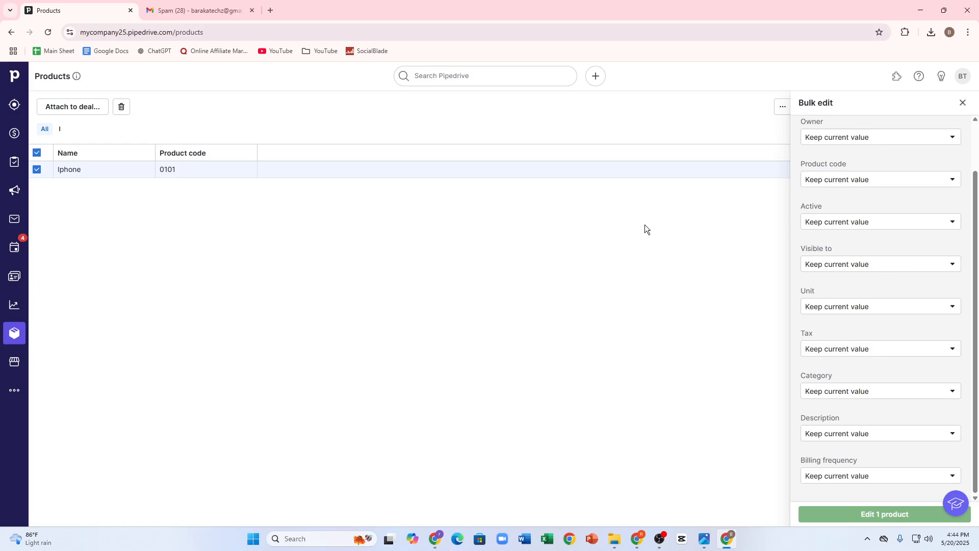
Step: Open the Mailchimp app's details in the Marketplace, read its description and start authorizing the integration
{"action": "left_click", "coordinate": [15, 363]}
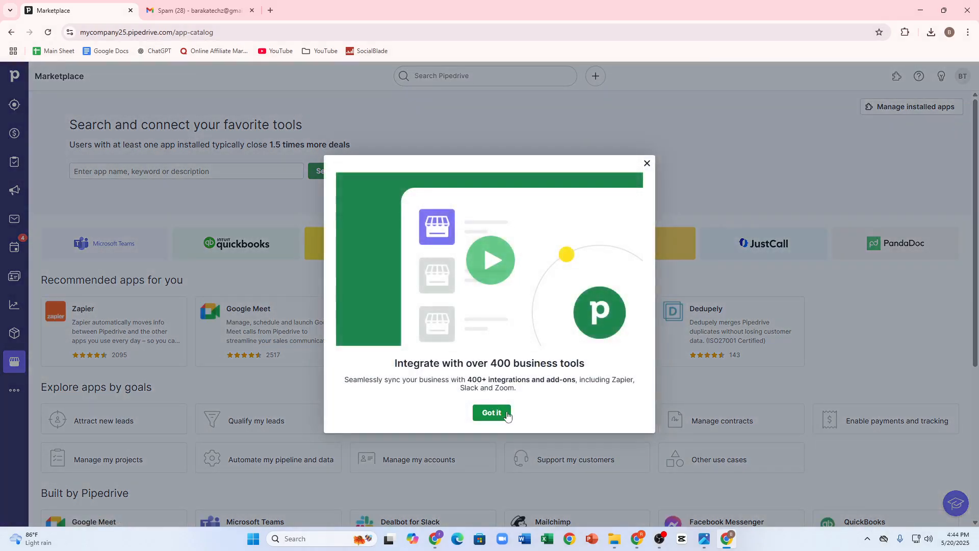
{"action": "left_click", "coordinate": [505, 413]}
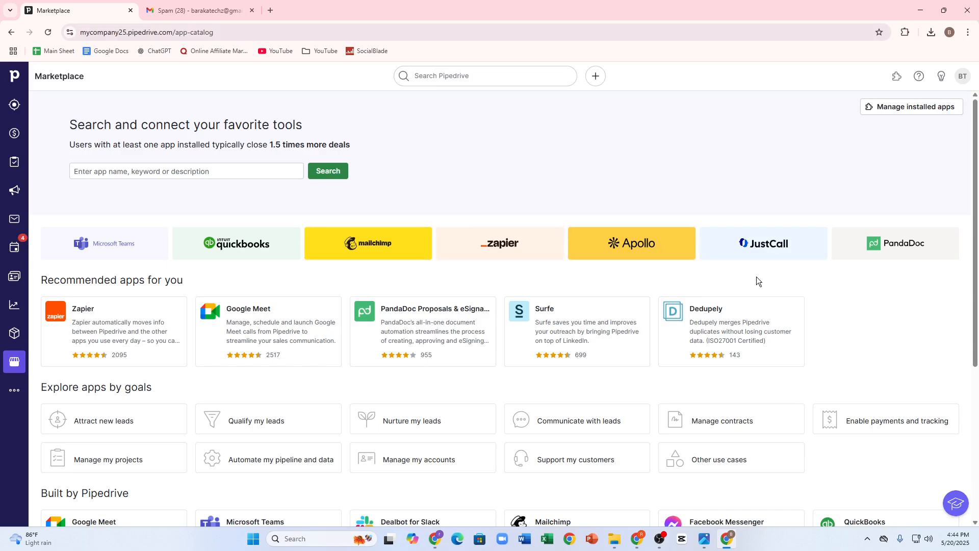
{"action": "left_click", "coordinate": [325, 252]}
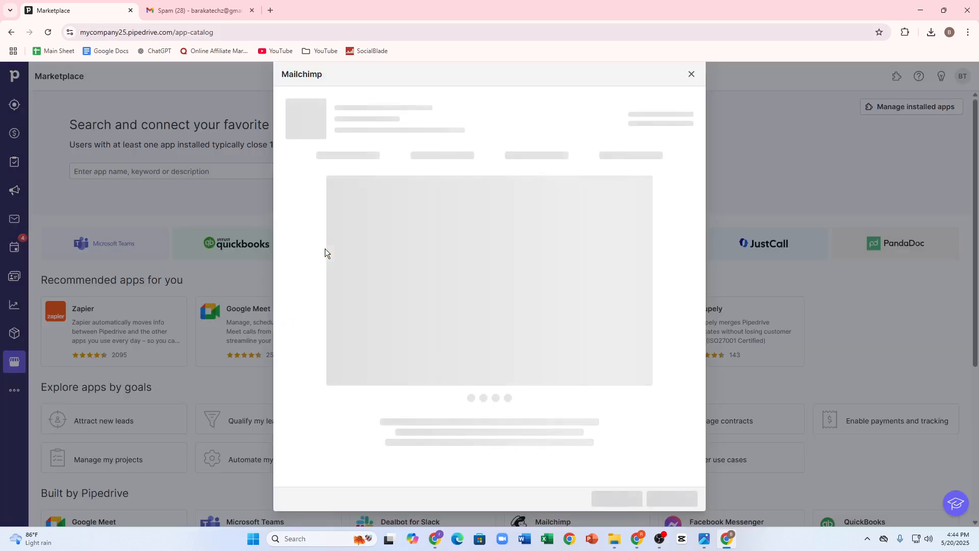
{"action": "scroll", "coordinate": [566, 356], "scroll_direction": "down", "scroll_amount": 3}
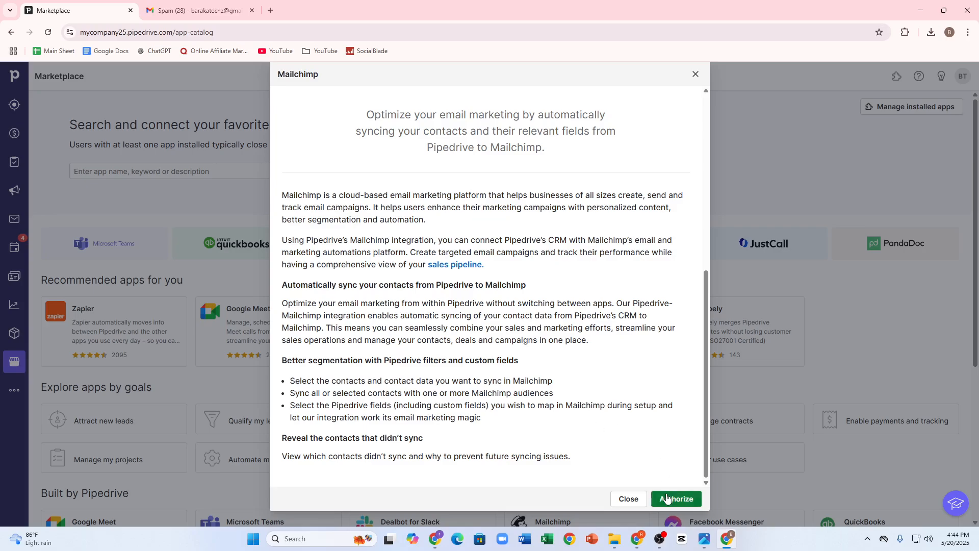
{"action": "left_click", "coordinate": [630, 498]}
{"action": "scroll", "coordinate": [488, 453], "scroll_direction": "down", "scroll_amount": 3}
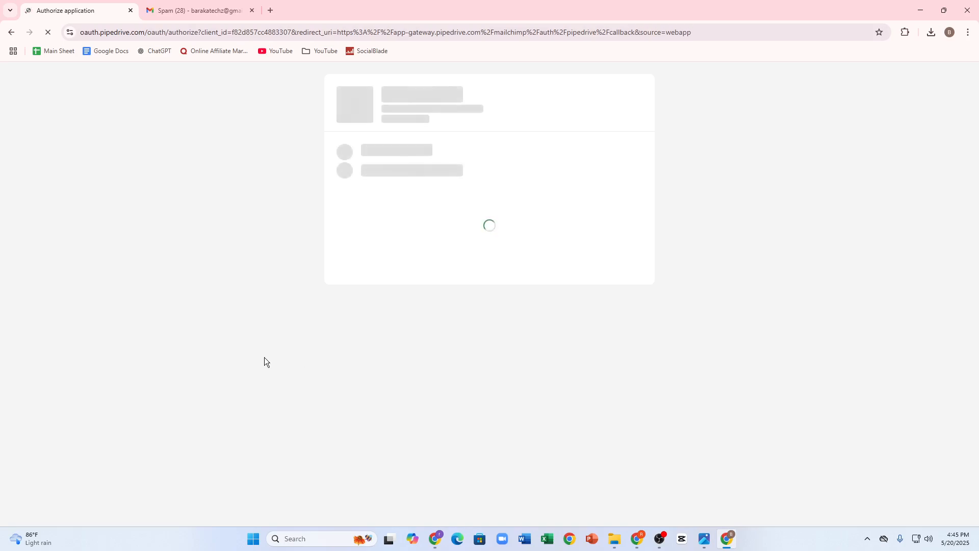
Step: Allow the Mailchimp integration for Pipedrive and return from the Mailchimp login page without logging in
{"action": "left_click", "coordinate": [626, 411]}
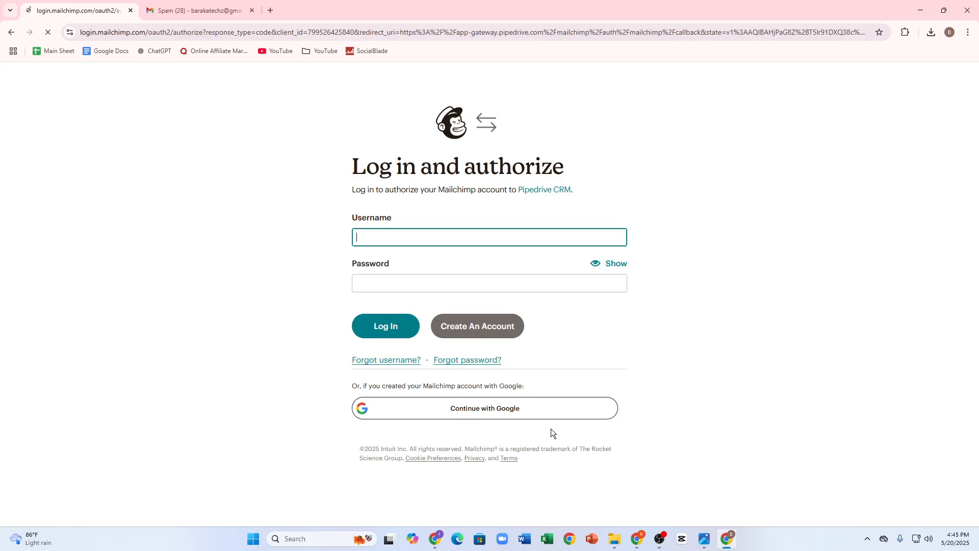
{"action": "left_click", "coordinate": [10, 32]}
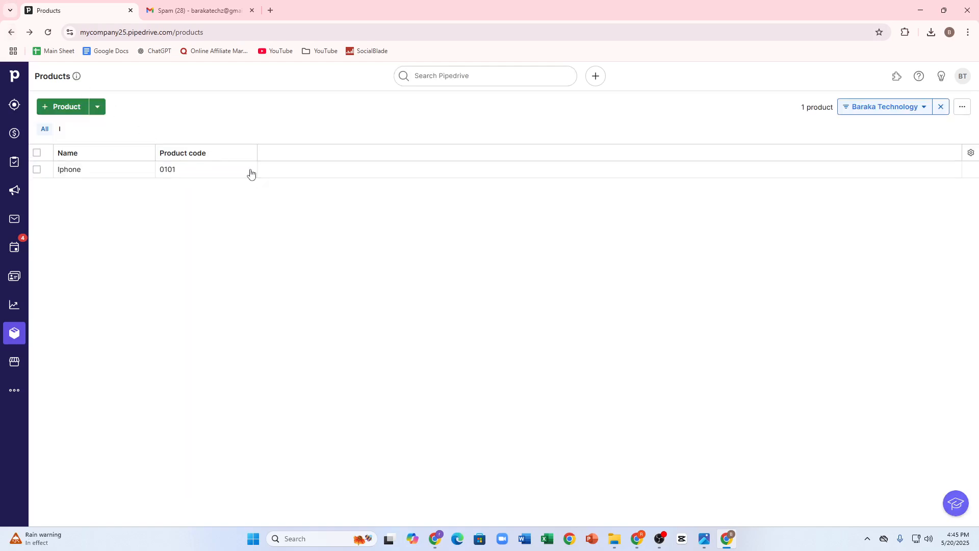
{"action": "double_click", "coordinate": [293, 178]}
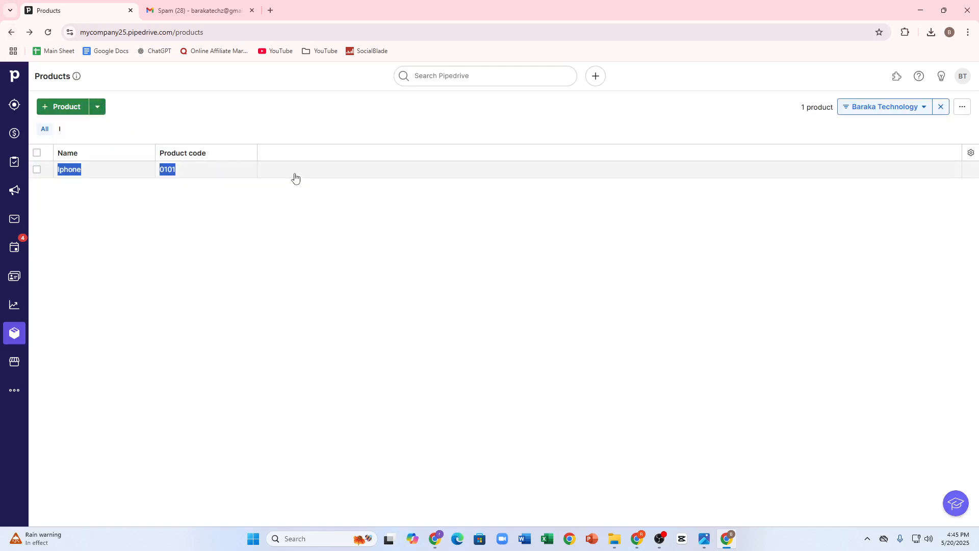
{"action": "left_click", "coordinate": [295, 174]}
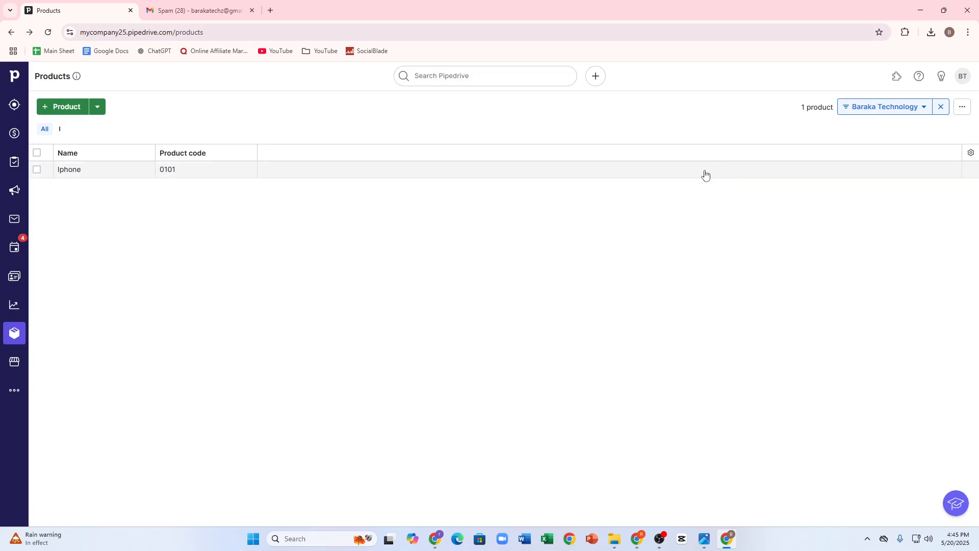
{"action": "right_click", "coordinate": [679, 162]}
{"action": "left_click", "coordinate": [678, 163]}
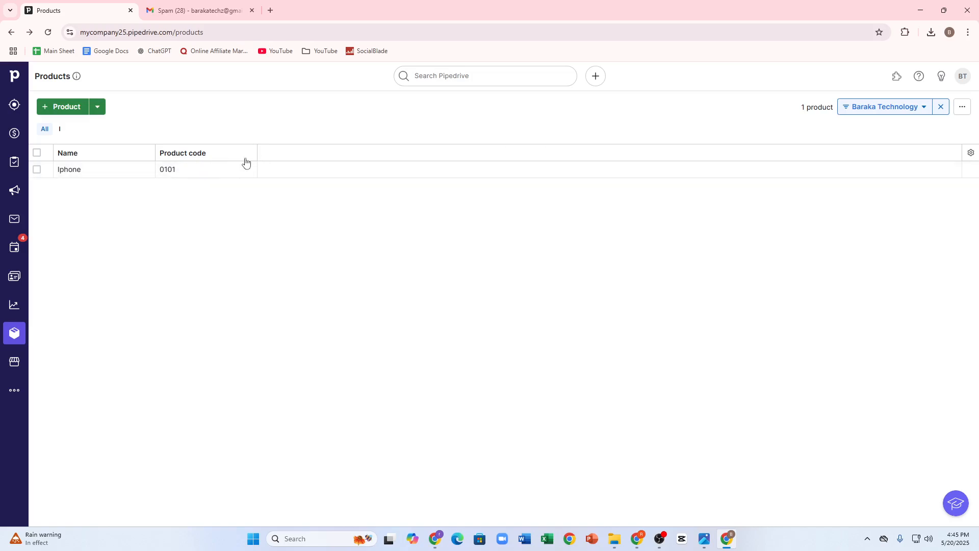
Step: Browse the Marketplace's recommended apps, apps by goals and the Built by Pipedrive section
{"action": "left_click", "coordinate": [14, 361]}
{"action": "scroll", "coordinate": [152, 343], "scroll_direction": "down", "scroll_amount": 5}
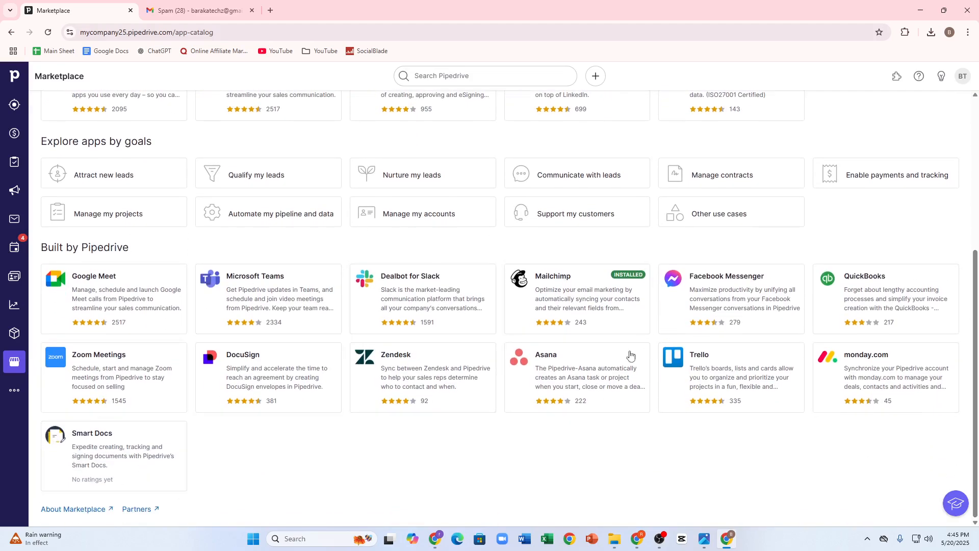
{"action": "scroll", "coordinate": [168, 320], "scroll_direction": "up", "scroll_amount": 2}
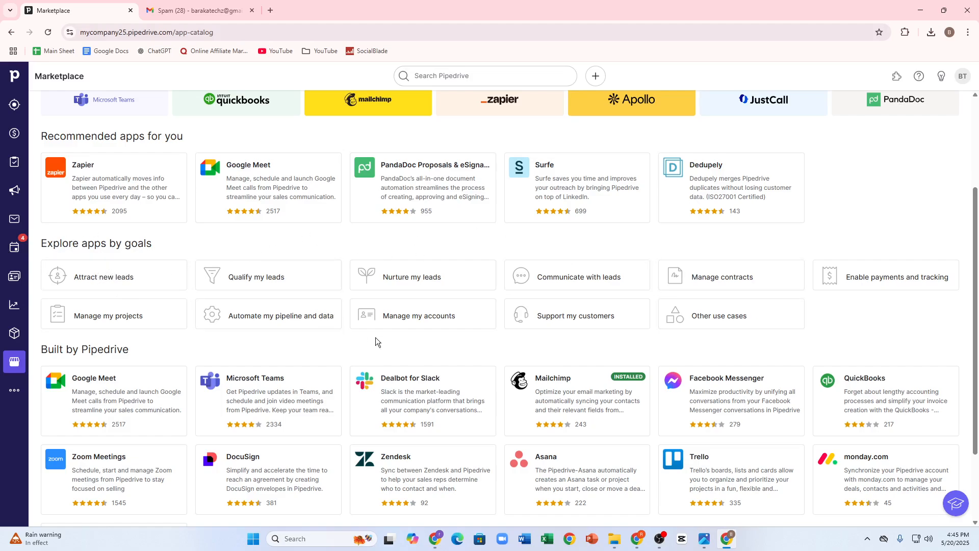
{"action": "scroll", "coordinate": [630, 347], "scroll_direction": "up", "scroll_amount": 1}
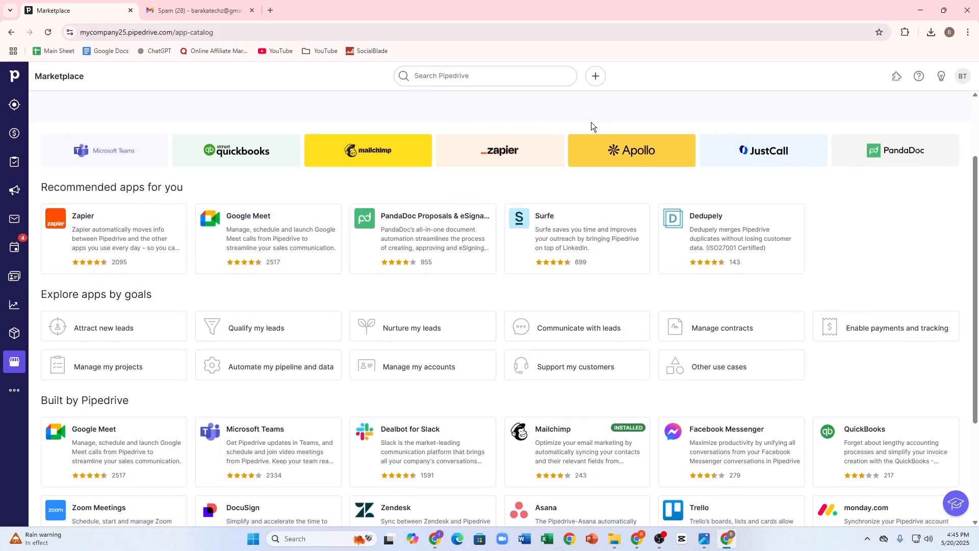
{"action": "scroll", "coordinate": [308, 415], "scroll_direction": "down", "scroll_amount": 3}
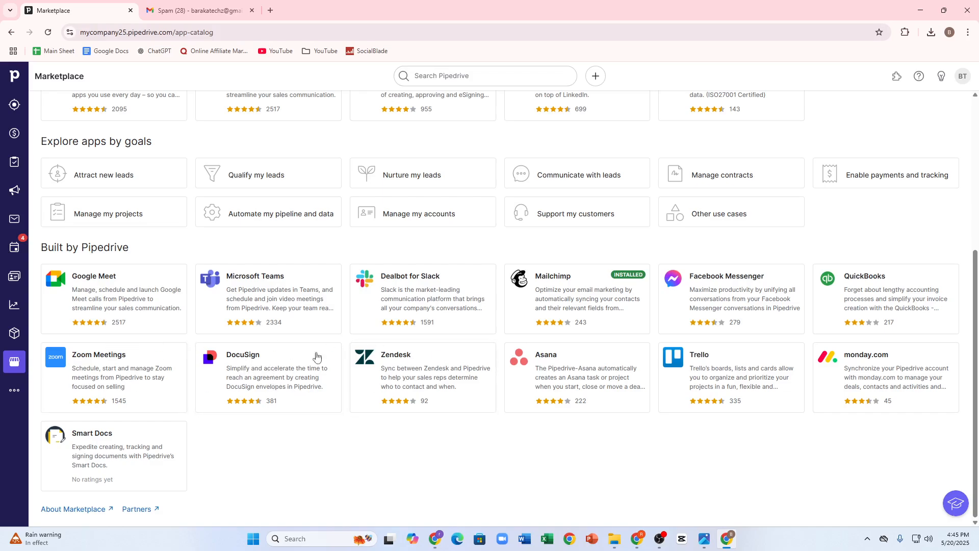
Step: View the DocuSign app's setup and installation instructions in the Marketplace and close its details without authorizing
{"action": "left_click", "coordinate": [229, 364]}
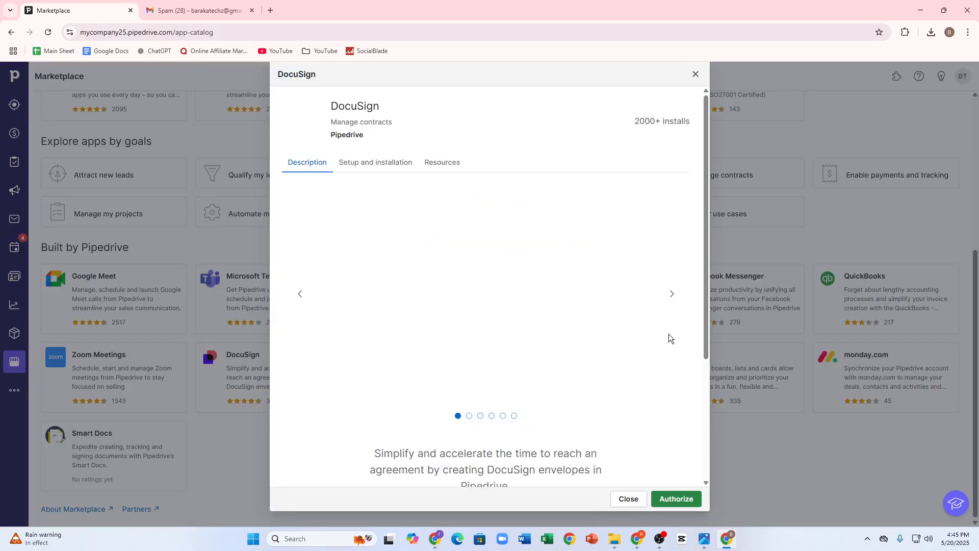
{"action": "left_click", "coordinate": [361, 163]}
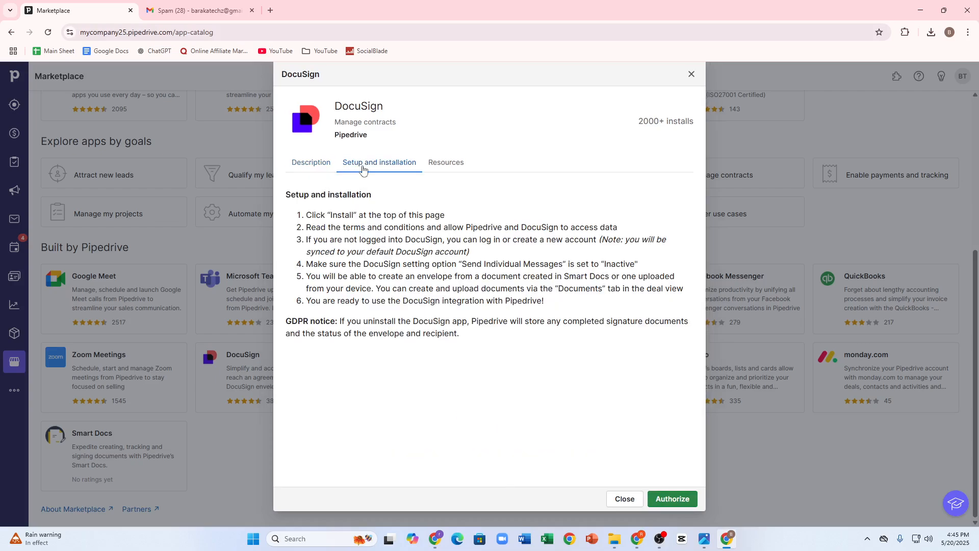
{"action": "left_click_drag", "start_coordinate": [437, 168], "coordinate": [401, 277]}
{"action": "left_click", "coordinate": [305, 211]}
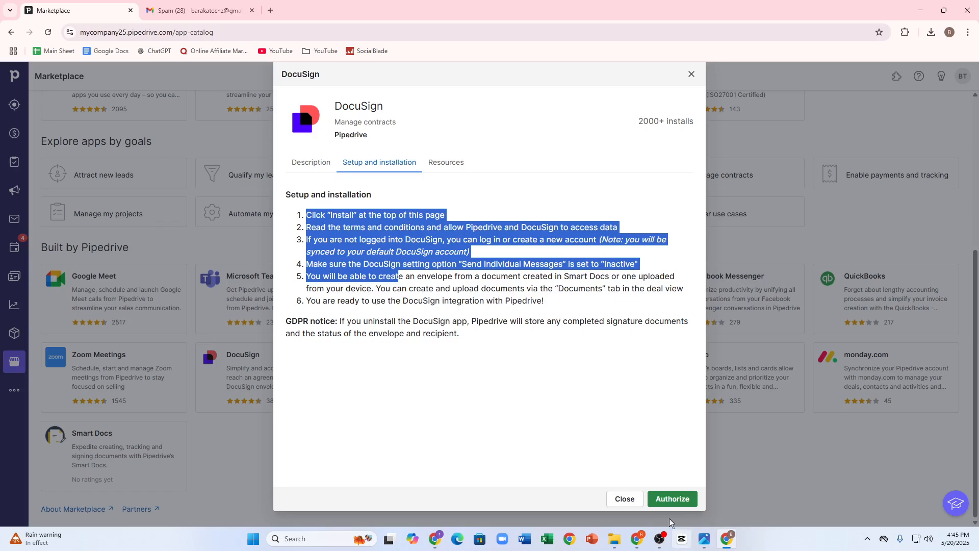
{"action": "left_click", "coordinate": [623, 500]}
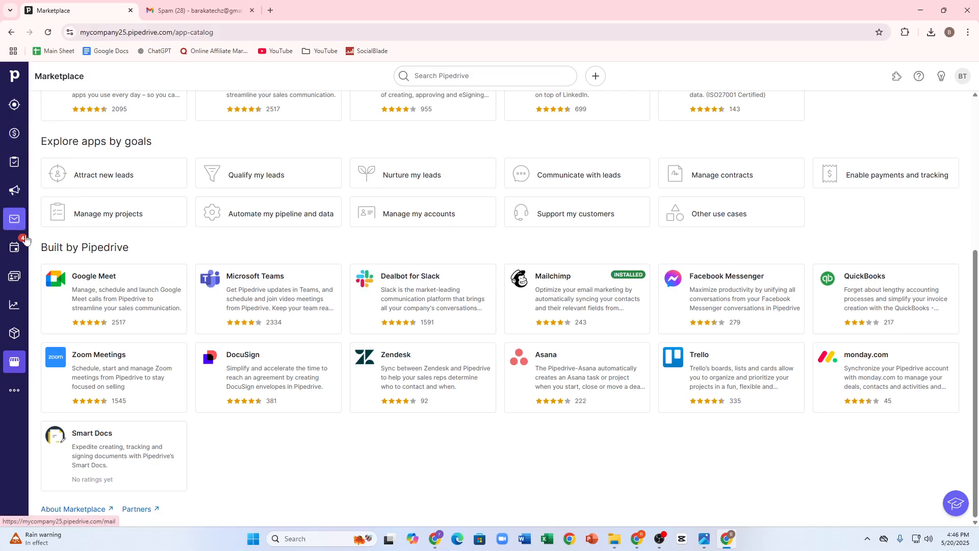
Step: Open Import data and start a spreadsheet import to view which data types can be imported
{"action": "left_click", "coordinate": [6, 397]}
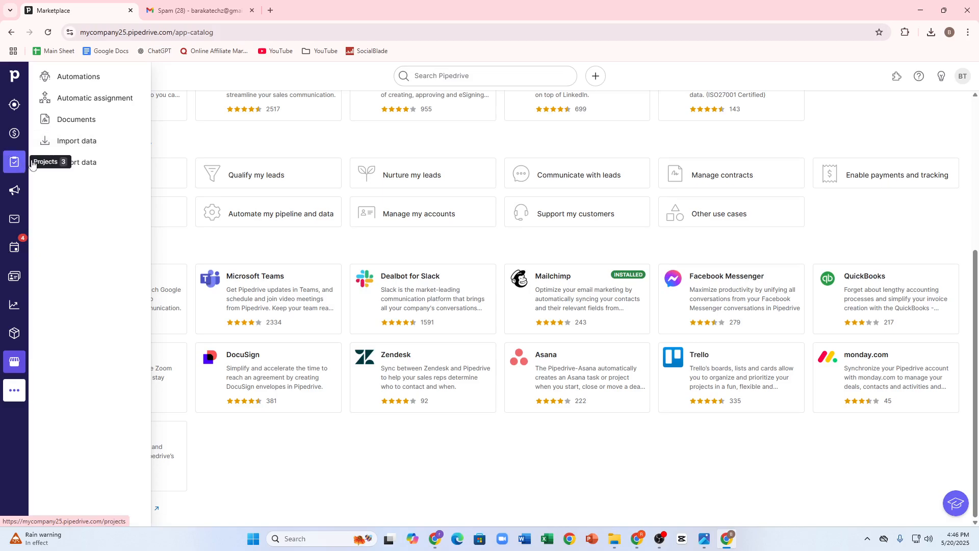
{"action": "left_click", "coordinate": [75, 145]}
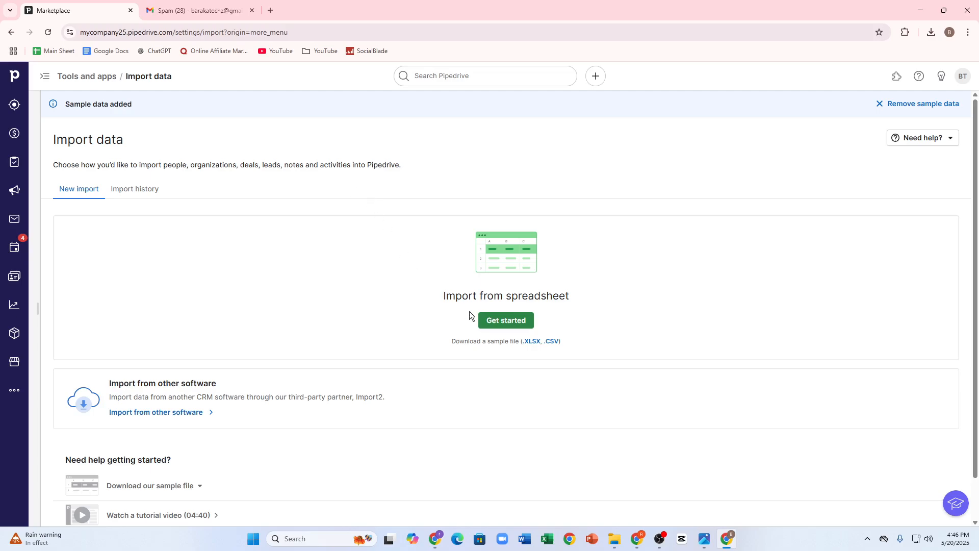
{"action": "left_click", "coordinate": [503, 320]}
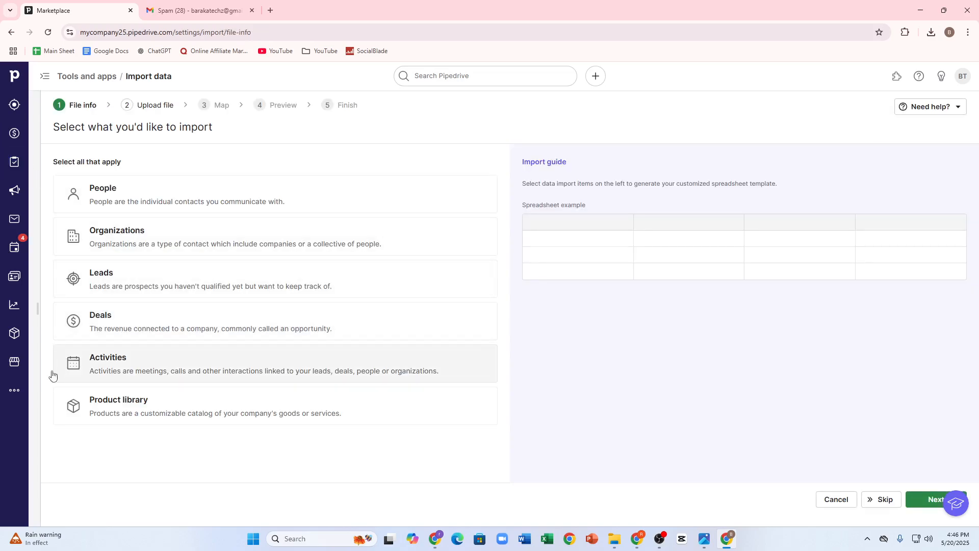
Step: Export the Leads data in Excel format
{"action": "left_click", "coordinate": [14, 390]}
{"action": "left_click", "coordinate": [76, 170]}
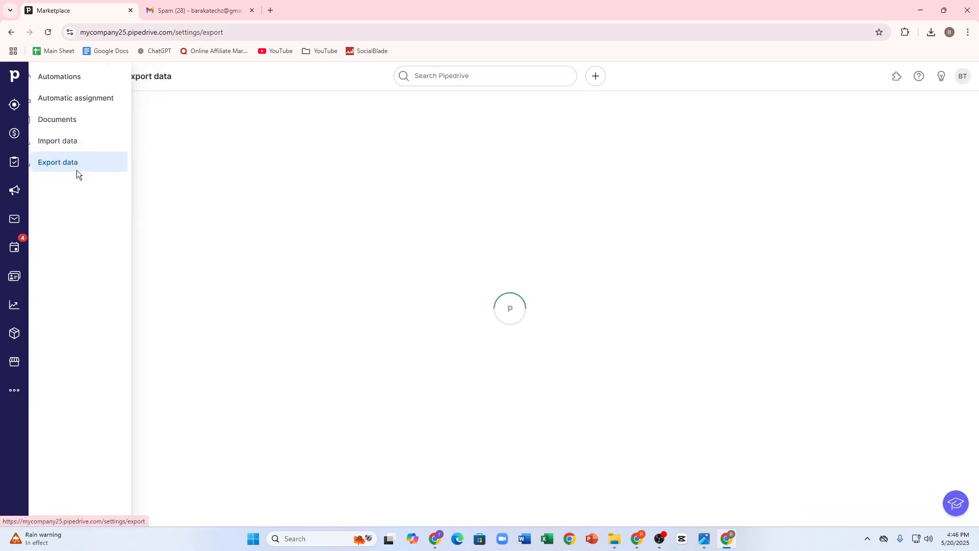
{"action": "left_click", "coordinate": [200, 203]}
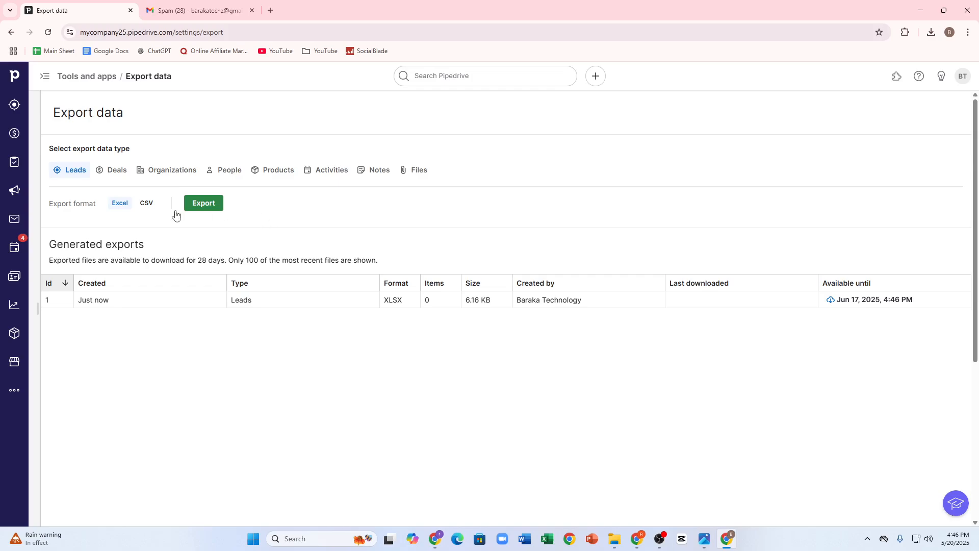
Step: Open Automatic assignment and check the entity and event options for adding a rule, leaving without saving
{"action": "left_click", "coordinate": [14, 390]}
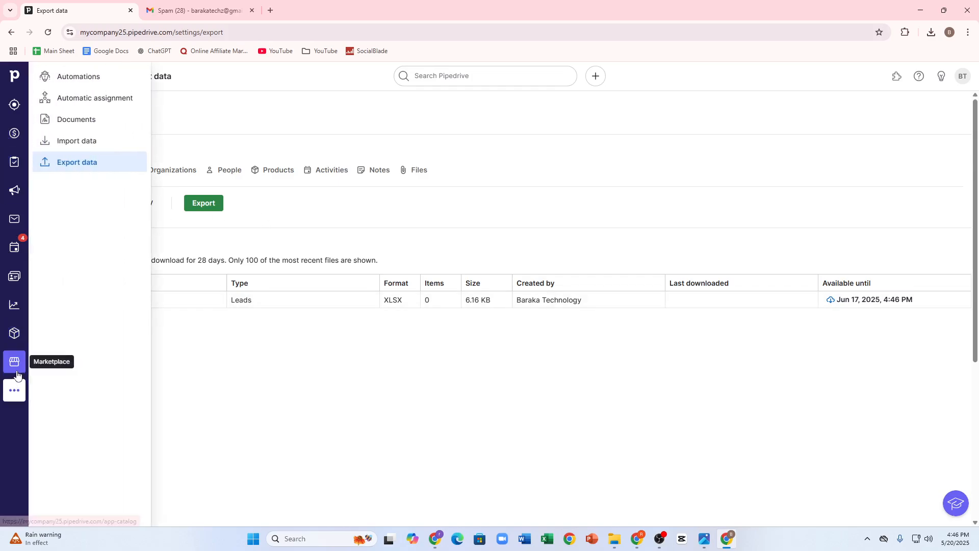
{"action": "left_click", "coordinate": [98, 102]}
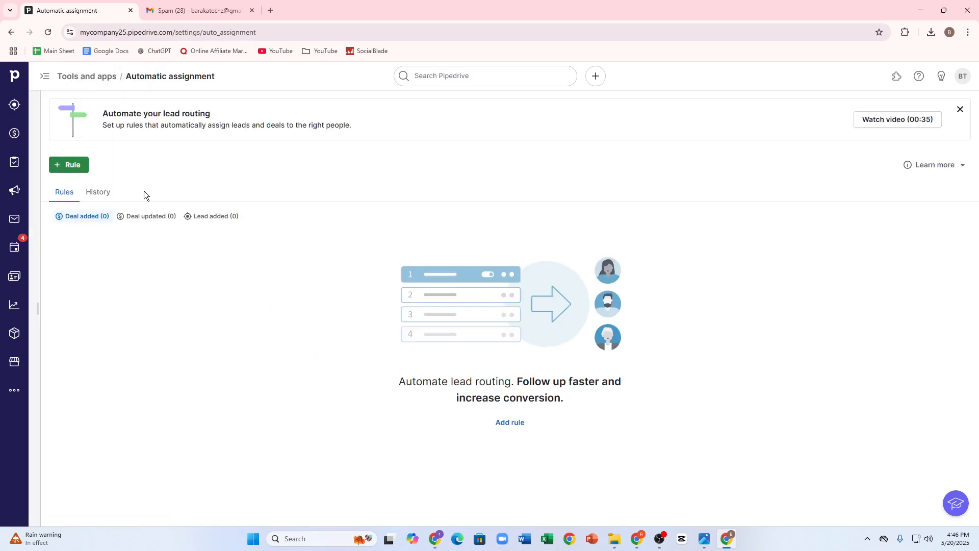
{"action": "left_click", "coordinate": [61, 171]}
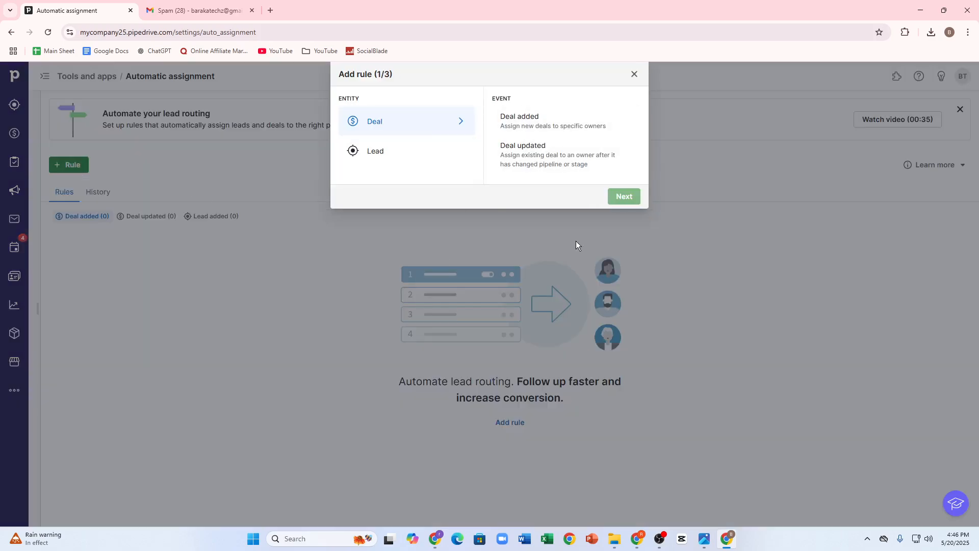
{"action": "left_click", "coordinate": [634, 74]}
Step: Reload the Automatic assignment page and view the recently viewed items in the Pipedrive search
{"action": "left_click", "coordinate": [8, 388]}
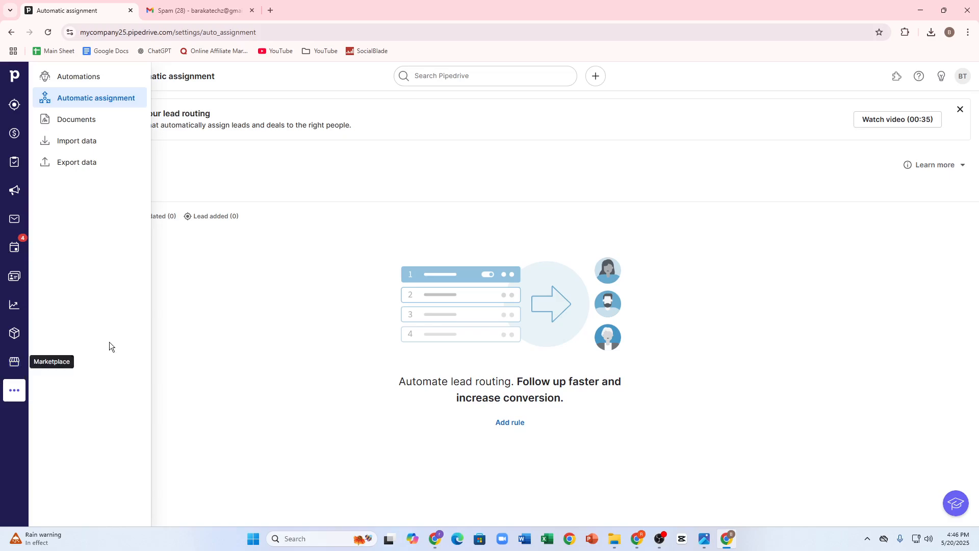
{"action": "right_click", "coordinate": [342, 163]}
{"action": "left_click", "coordinate": [371, 206]}
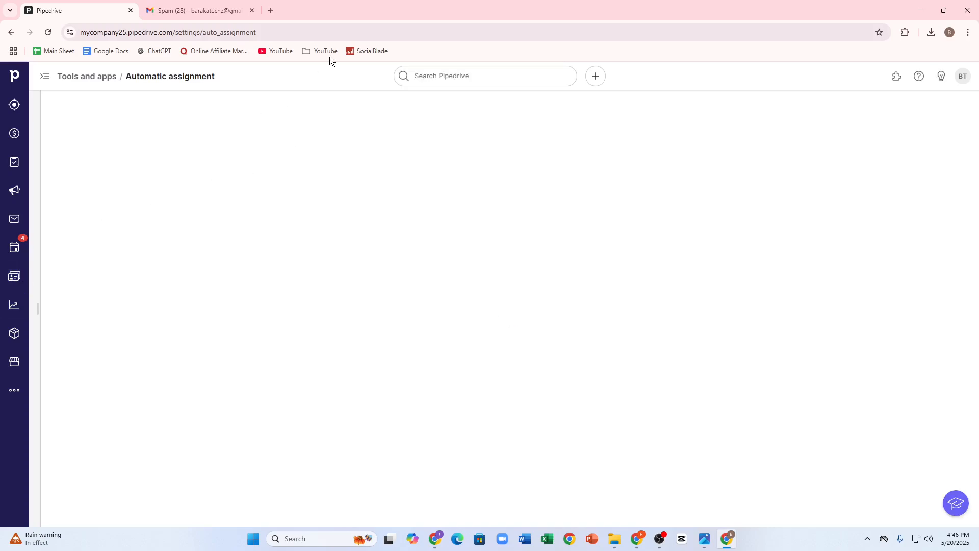
{"action": "left_click", "coordinate": [481, 75]}
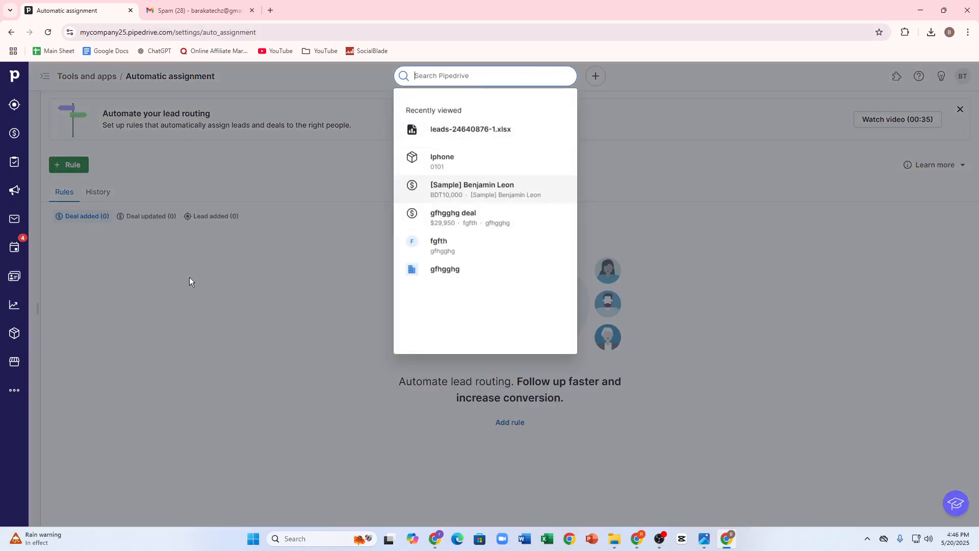
Step: Open the Deals pipeline and close the Gmail spam browser tab
{"action": "left_click", "coordinate": [15, 132]}
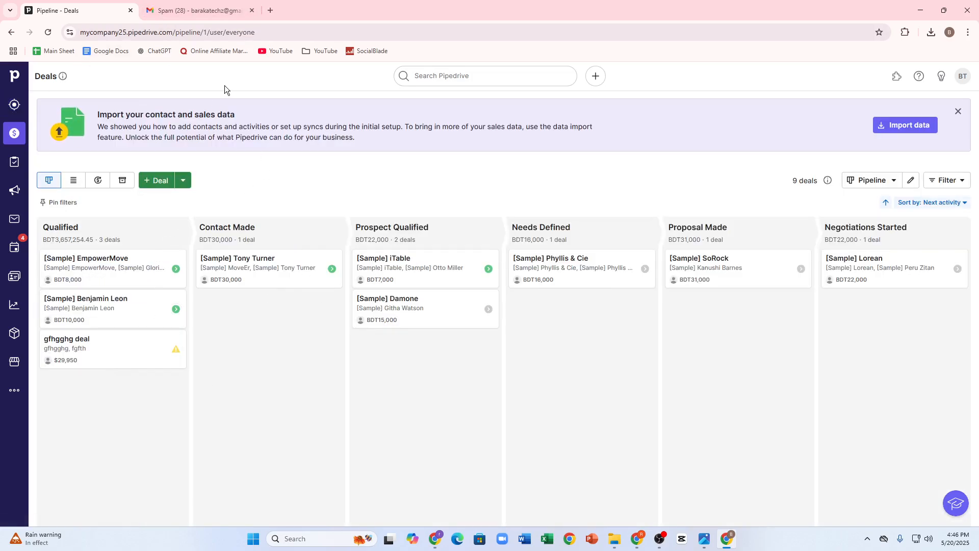
{"action": "left_click", "coordinate": [250, 10]}
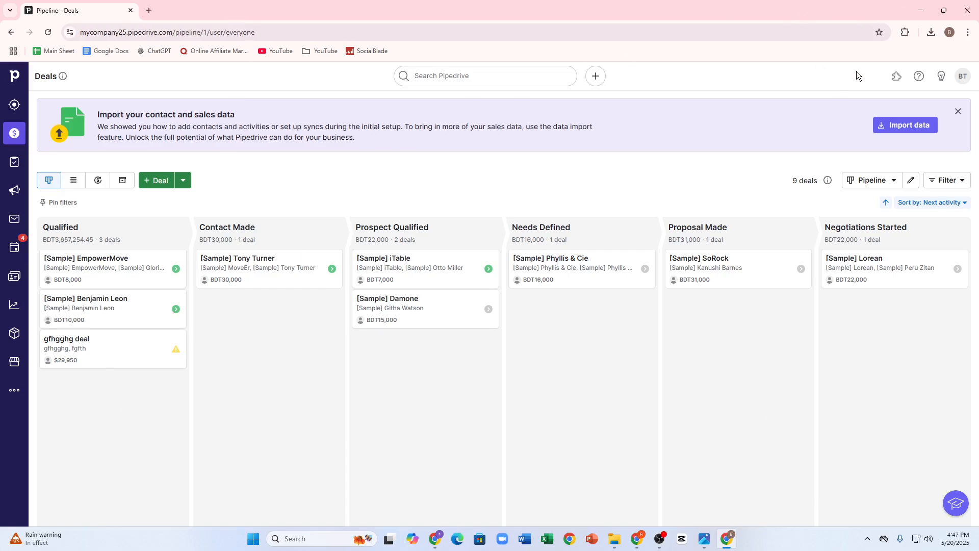
Step: Open the Import data page from the Deals pipeline's banner and review its import options and help resources
{"action": "left_click", "coordinate": [886, 125]}
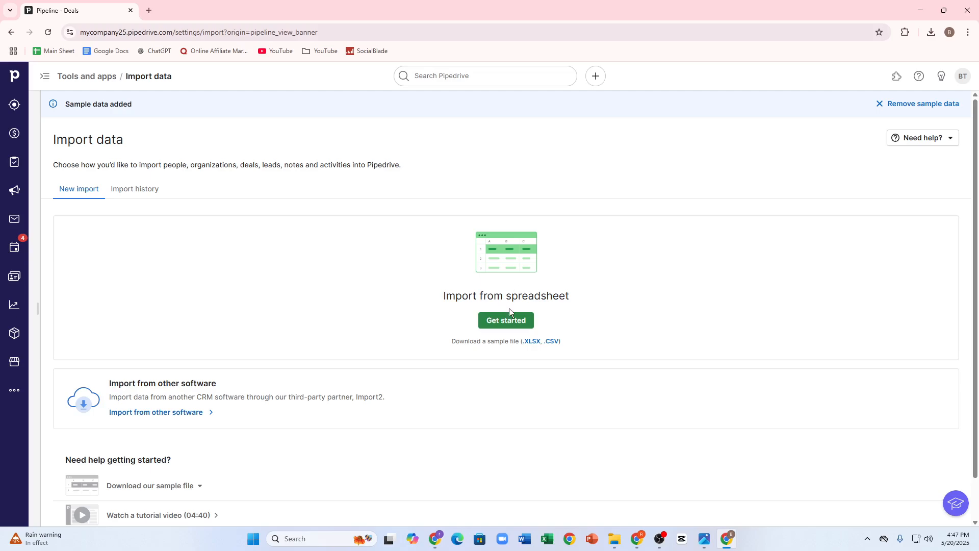
{"action": "scroll", "coordinate": [474, 326], "scroll_direction": "down", "scroll_amount": 1}
{"action": "left_click", "coordinate": [153, 3]}
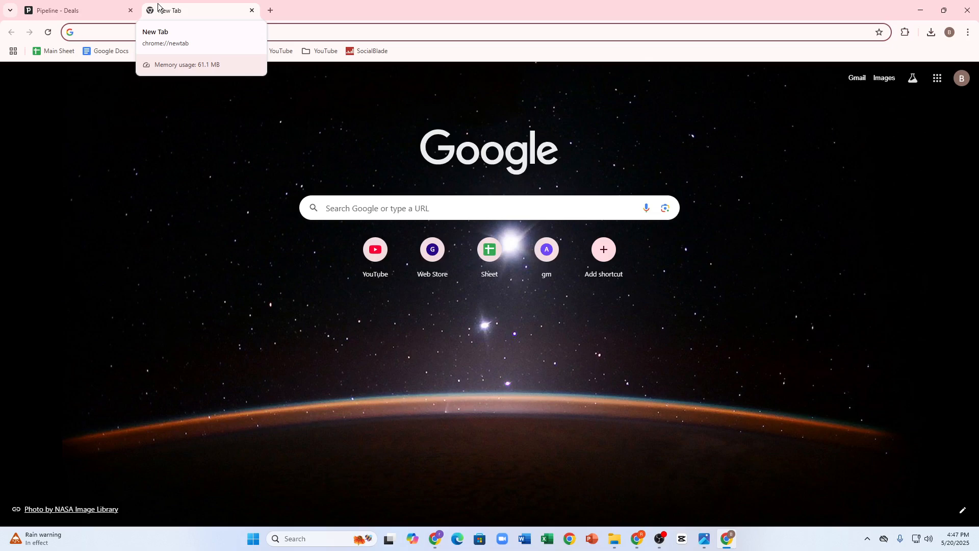
{"action": "left_click", "coordinate": [107, 8]}
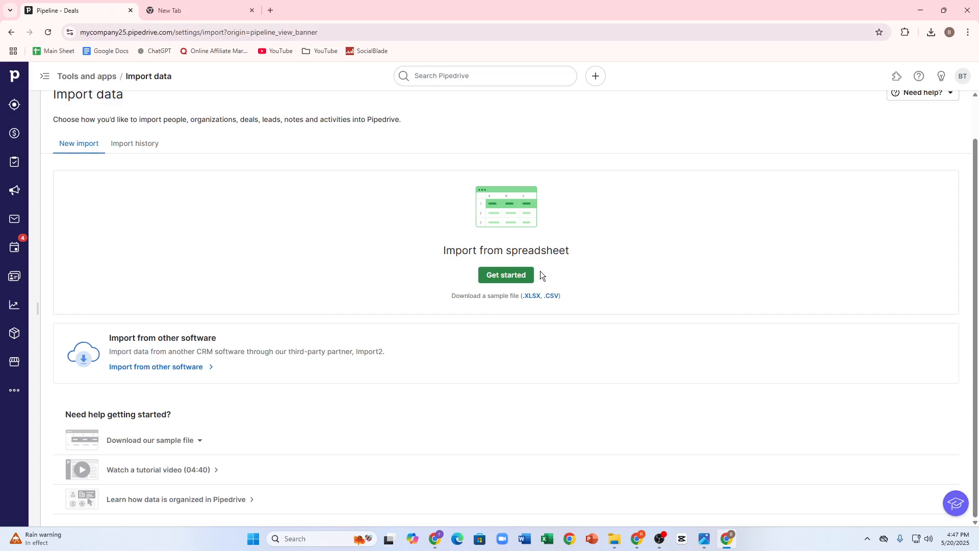